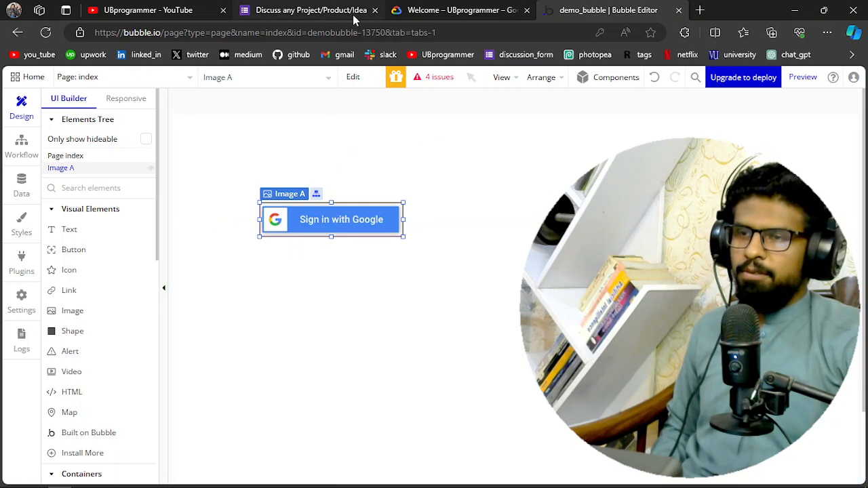
Look over the project discussion form's title and the contact options in its introduction
mouse_move(352, 14)
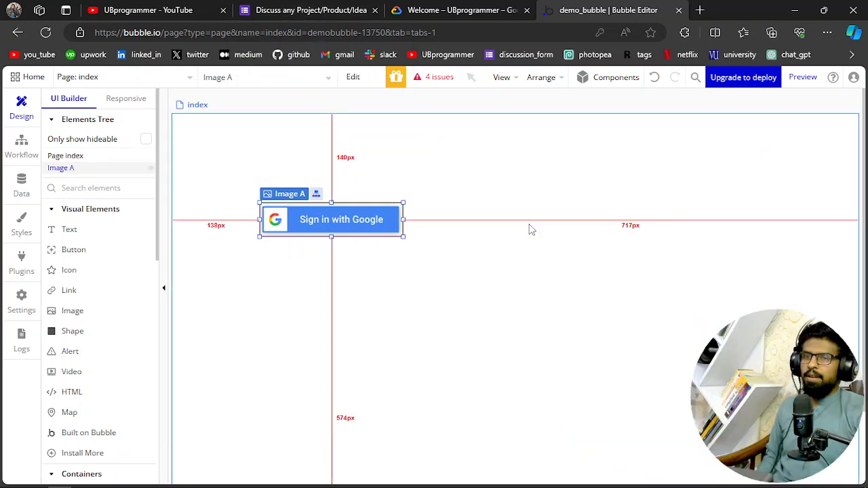
click(307, 6)
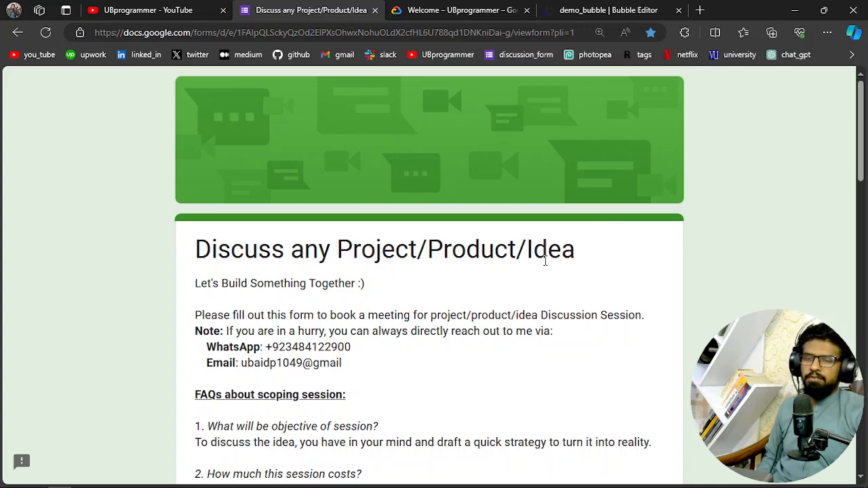
drag(431, 254, 509, 252)
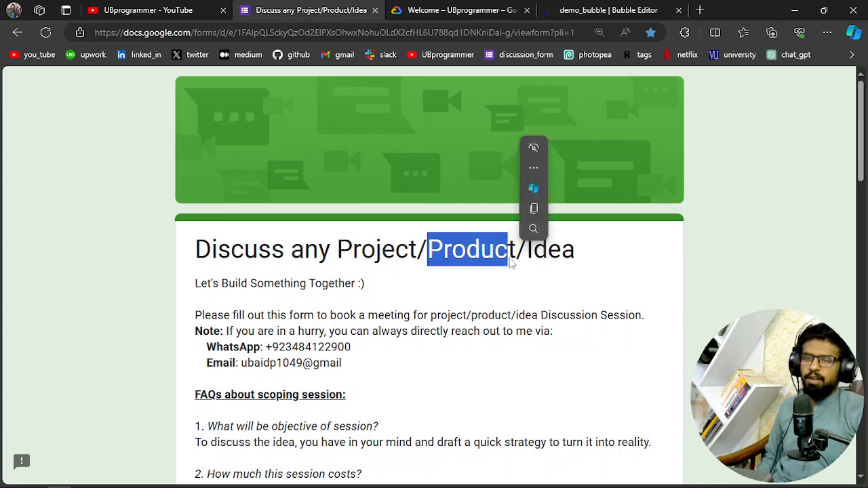
click(454, 272)
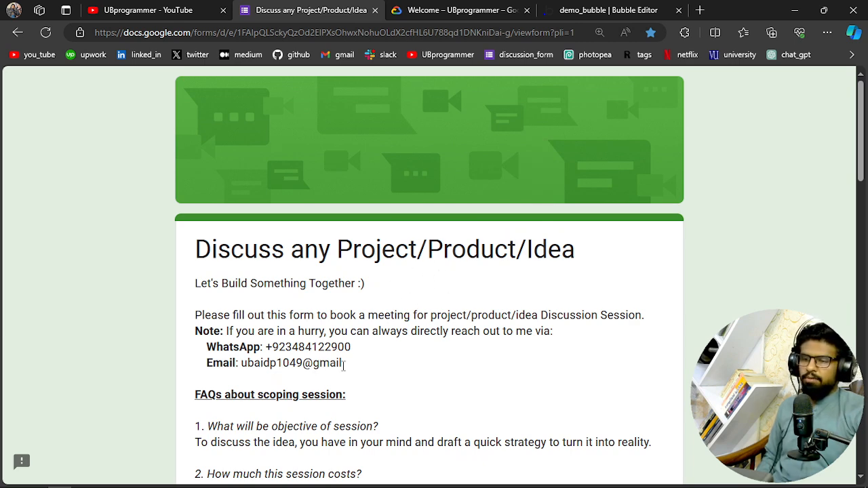
double_click(239, 348)
click(221, 358)
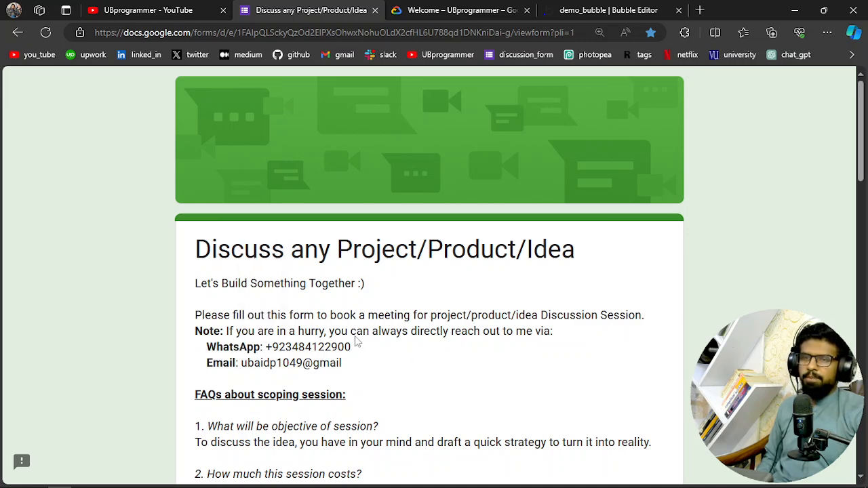
Switch to the Bubble editor and enlarge the Google sign-in image to about 286 by 84 px
click(476, 9)
click(608, 8)
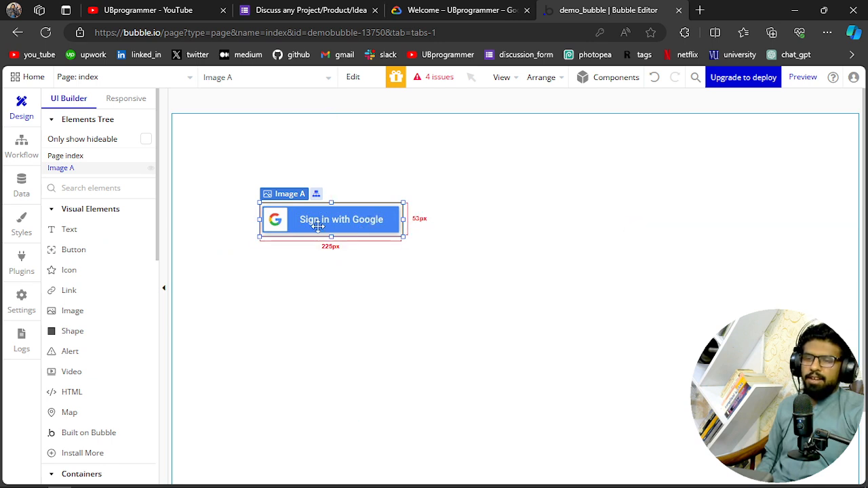
drag(402, 237, 443, 255)
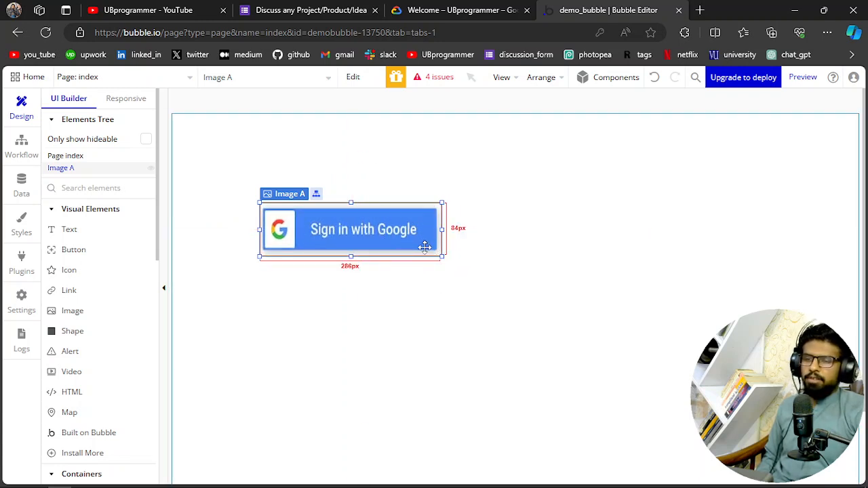
Search the web for "gcp" in a new browser page, view the Google Cloud site from the results, and close it
click(465, 8)
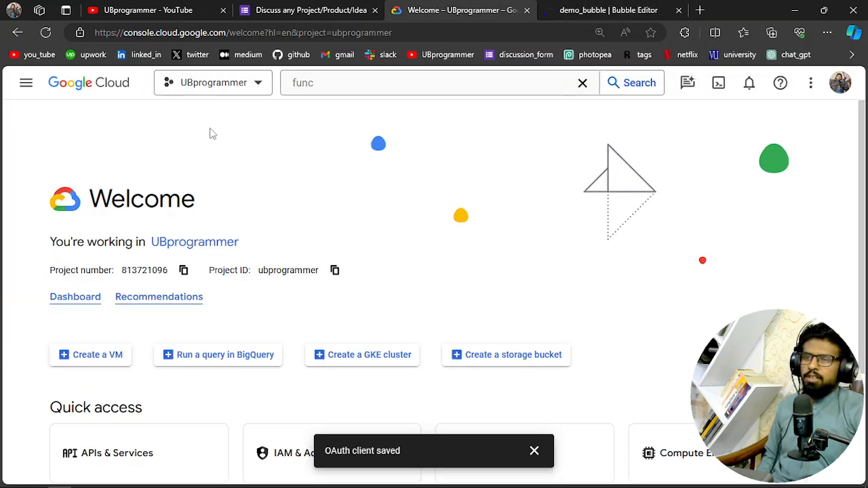
click(697, 9)
text(gcp)
key(Return)
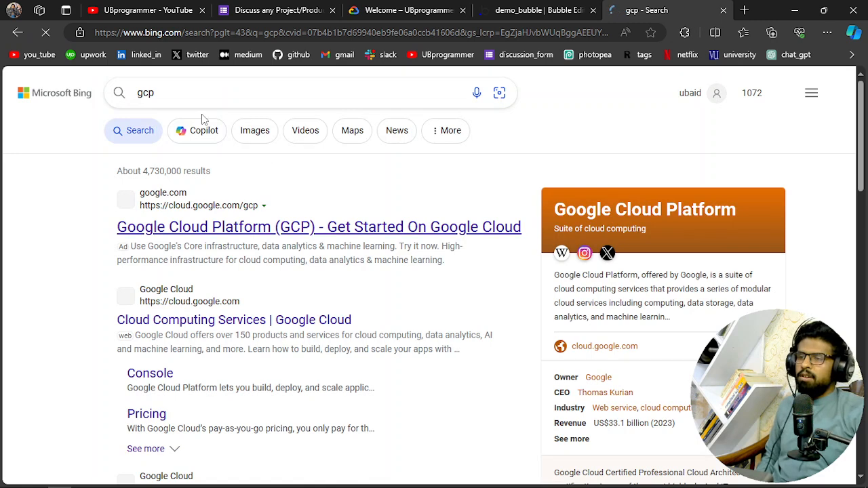
click(337, 236)
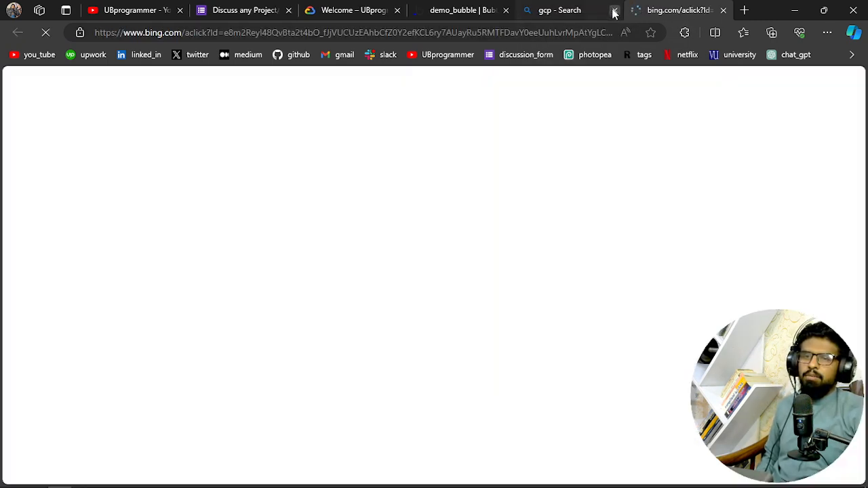
click(614, 10)
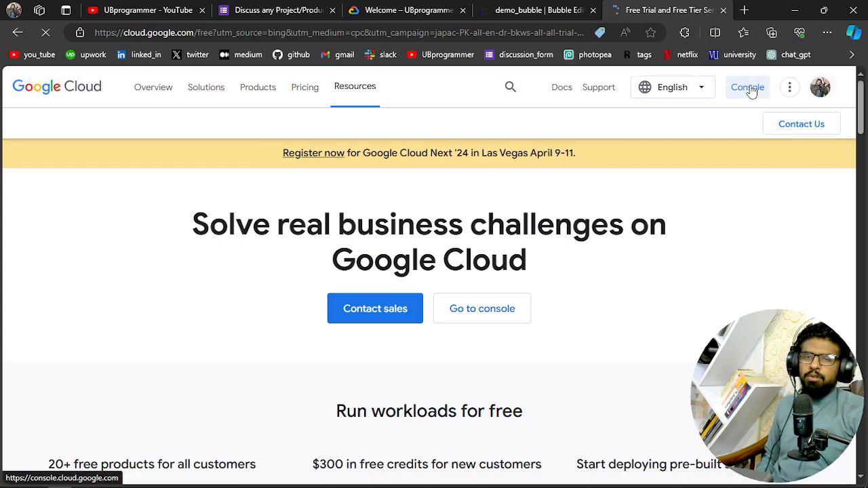
click(723, 10)
Switch to the Google Cloud console and view its project list without changing the selected project
click(414, 10)
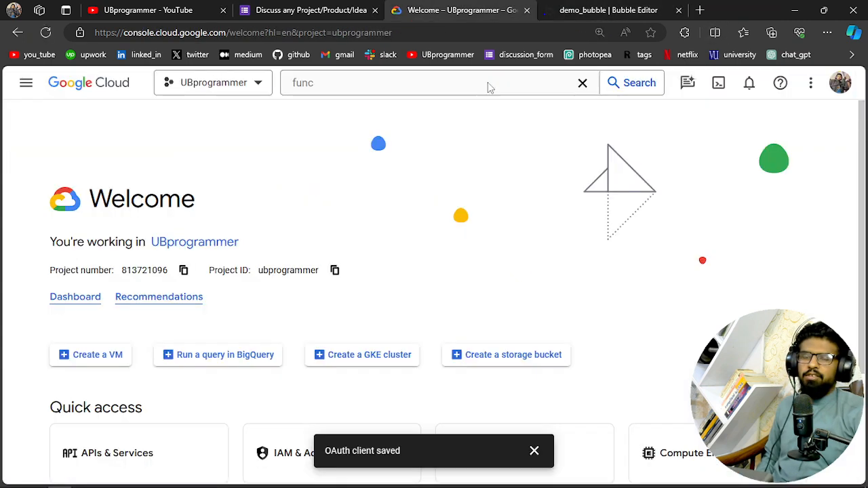
click(210, 93)
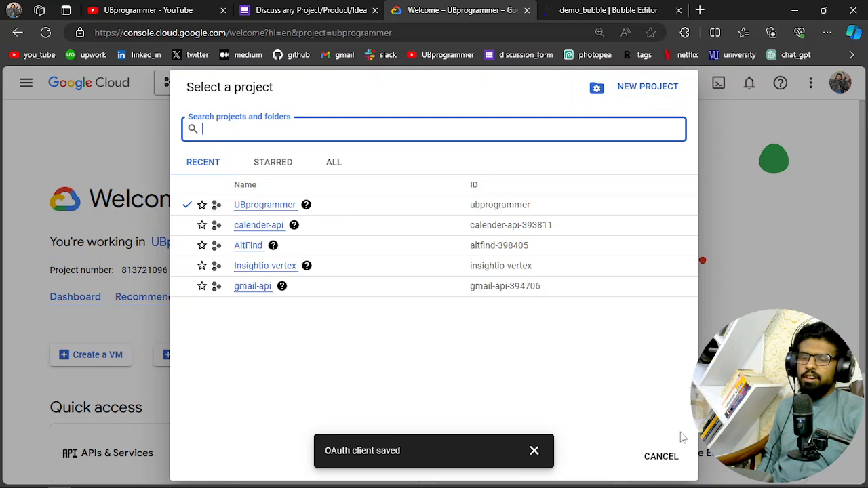
click(659, 457)
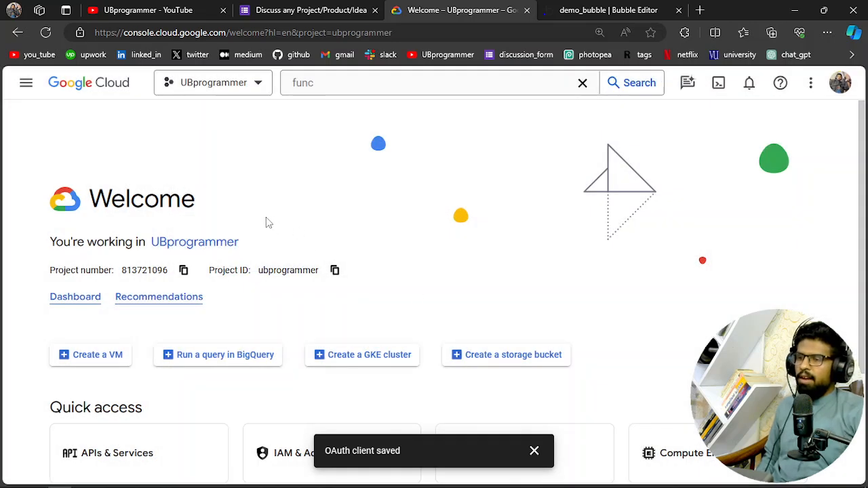
Clear the console's search text and open the APIs & Services page of the UBprogrammer project
click(582, 83)
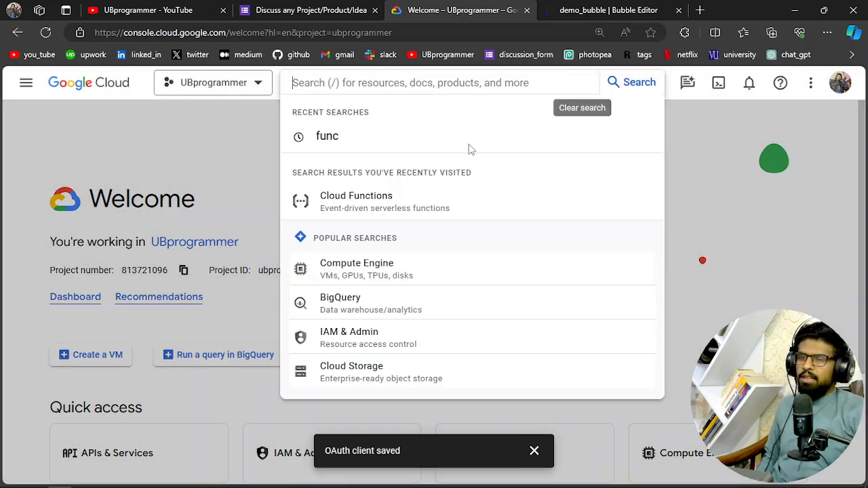
click(150, 132)
click(26, 83)
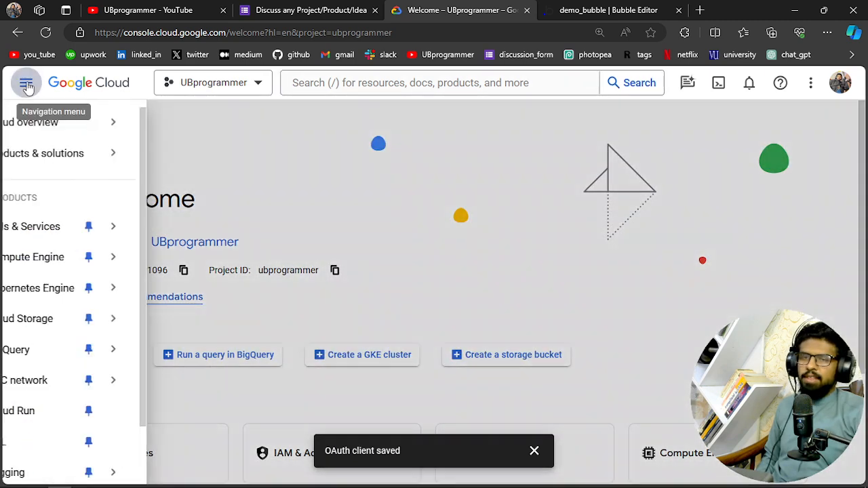
mouse_move(81, 288)
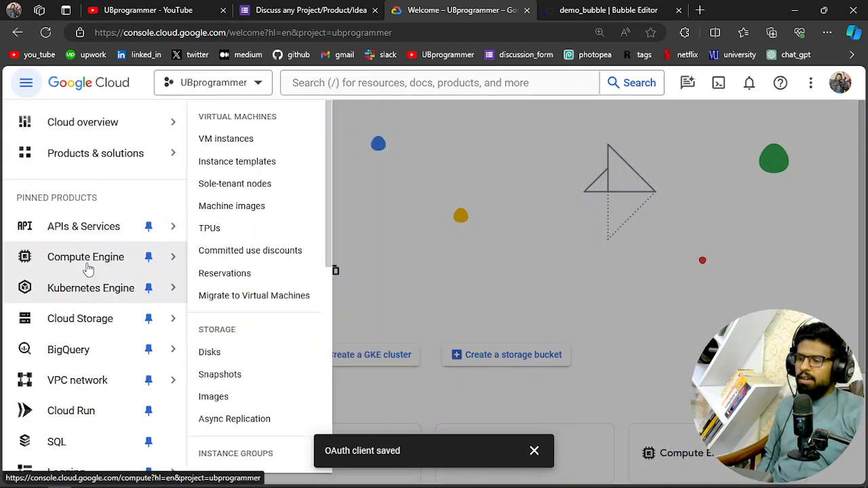
click(85, 237)
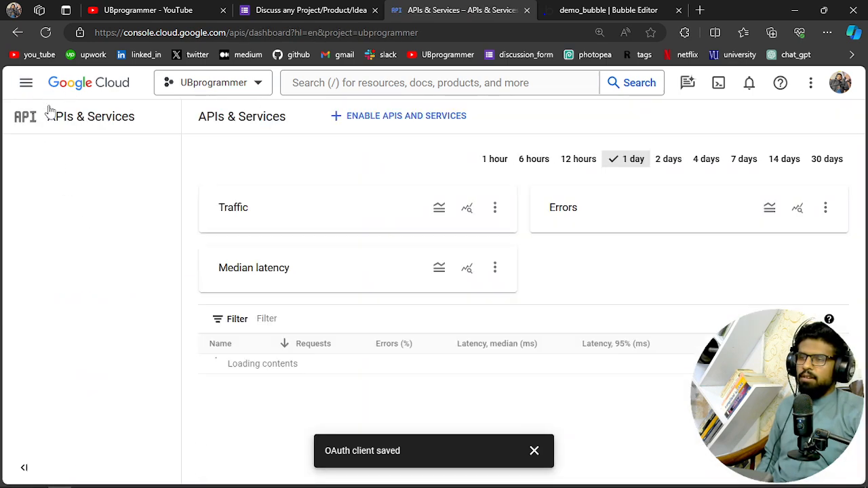
Open the OAuth consent screen page and review its publishing status, user type and test users
click(27, 85)
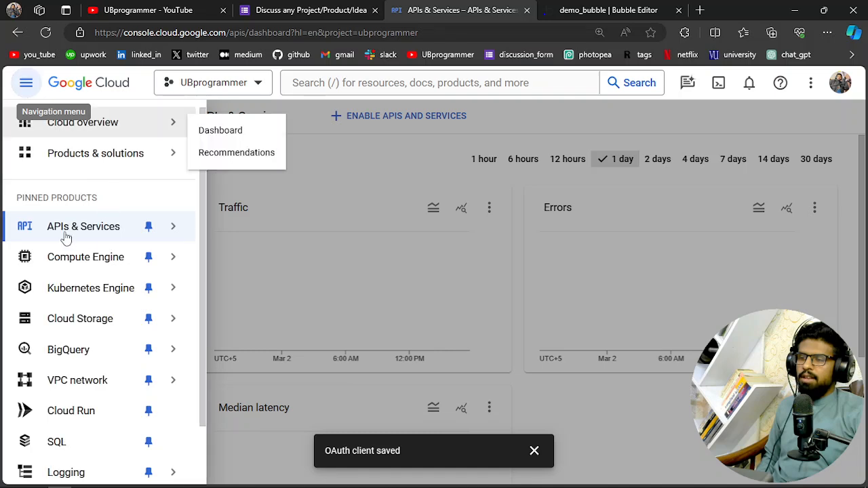
mouse_move(106, 235)
click(310, 159)
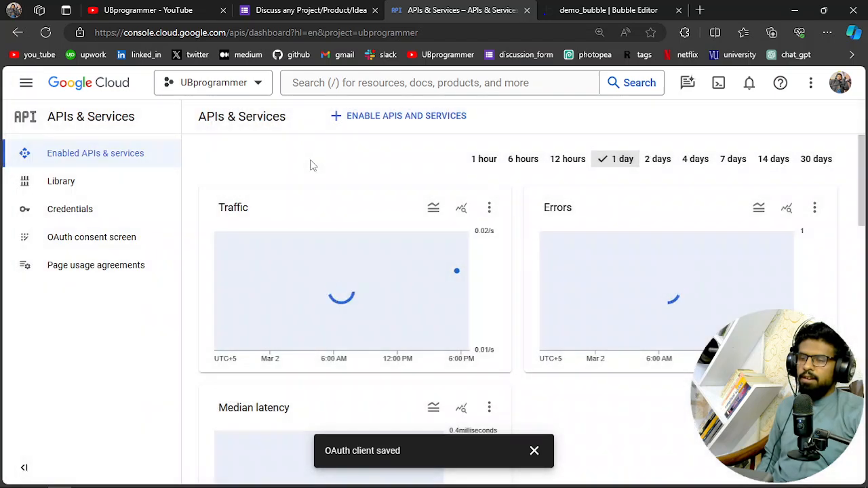
click(68, 246)
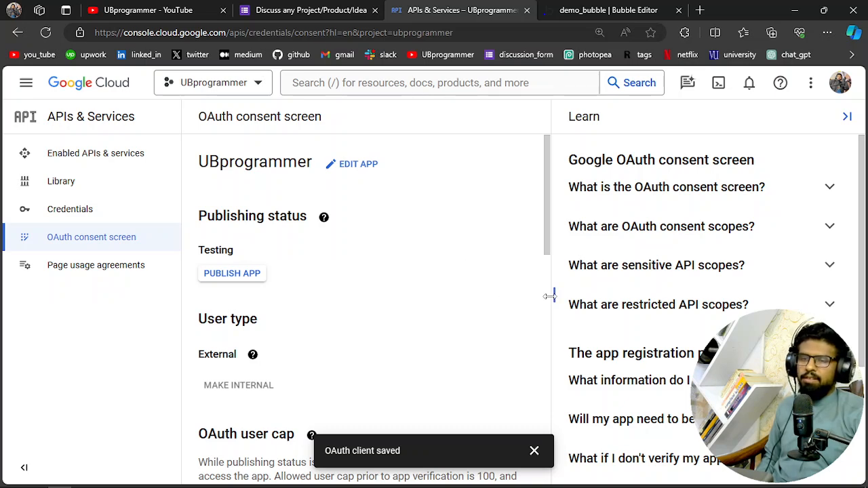
scroll(465, 295, down, 3)
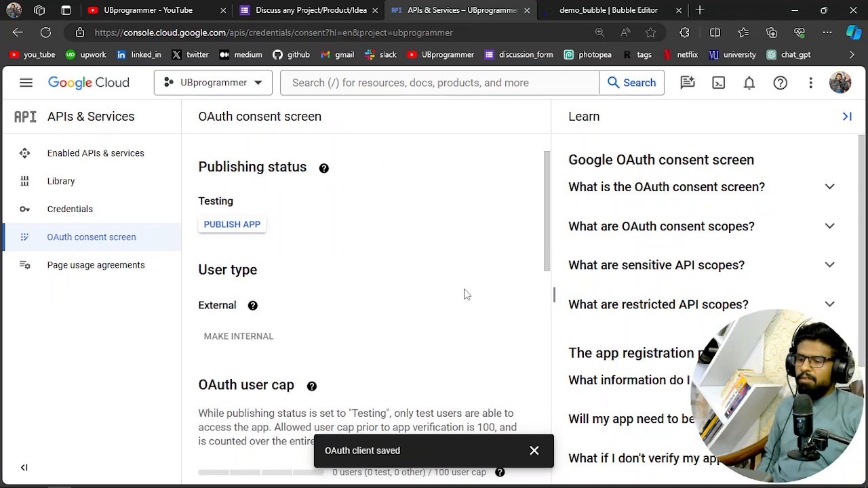
scroll(466, 295, down, 2)
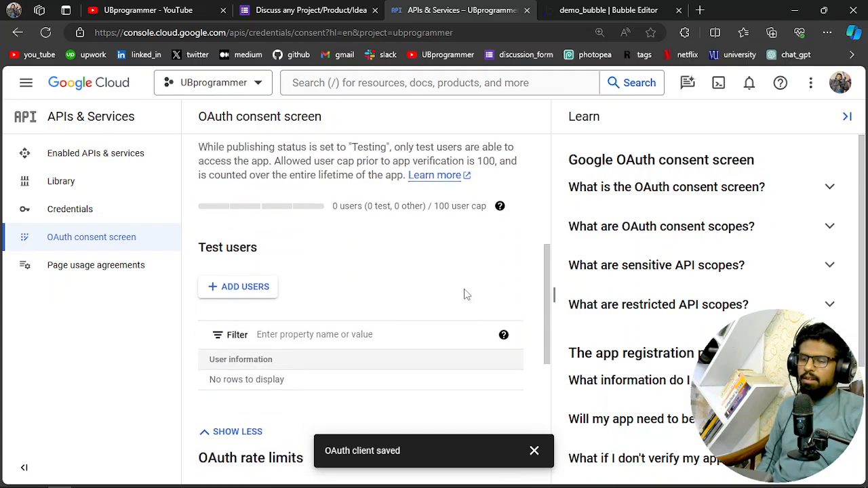
scroll(362, 291, up, 5)
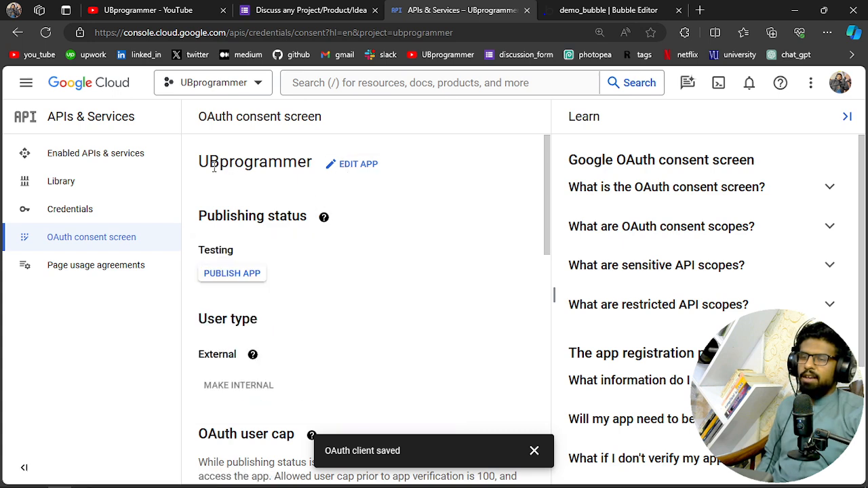
Open the UBprogrammer app registration for editing, check its app information and authorized domain, and save to continue to the scopes
drag(200, 162, 285, 165)
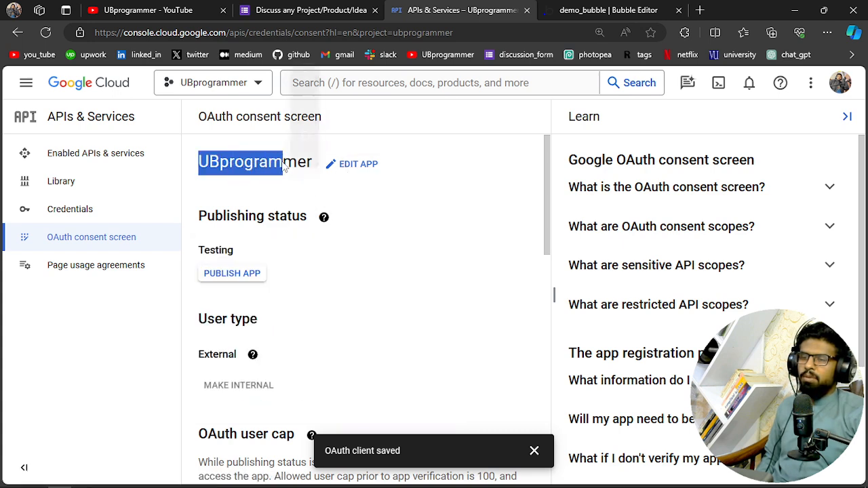
click(381, 237)
click(359, 166)
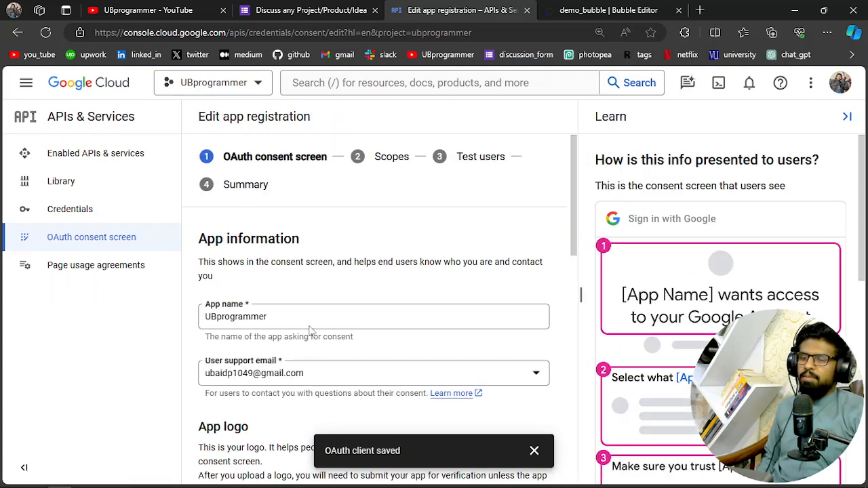
scroll(310, 330, down, 1)
scroll(328, 294, down, 10)
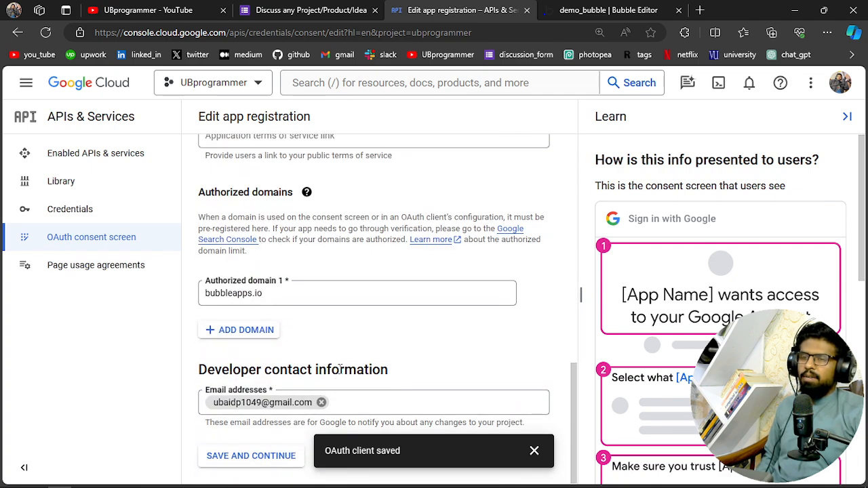
scroll(340, 367, up, 10)
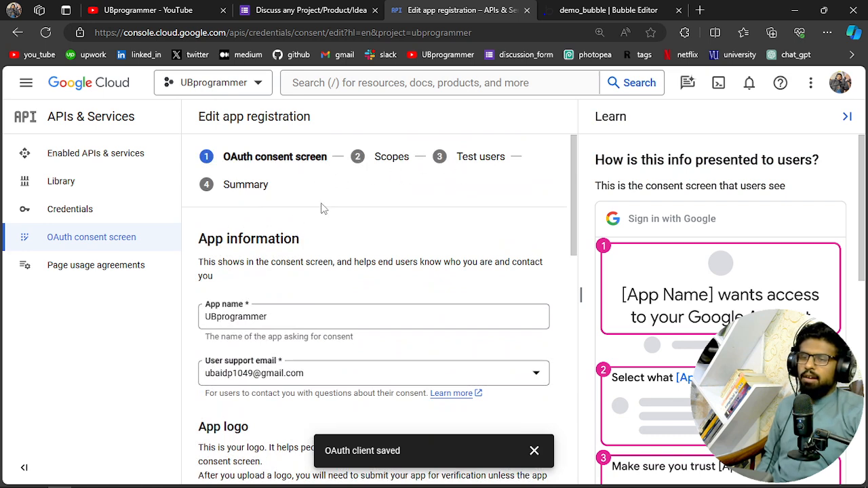
scroll(368, 330, down, 10)
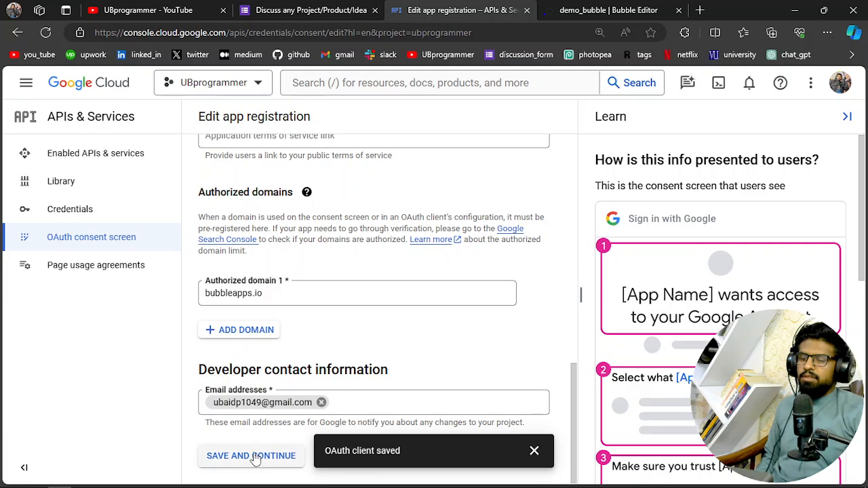
Review the scope selection for userinfo.email and userinfo.profile, and close it without changing any scopes
scroll(342, 335, down, 3)
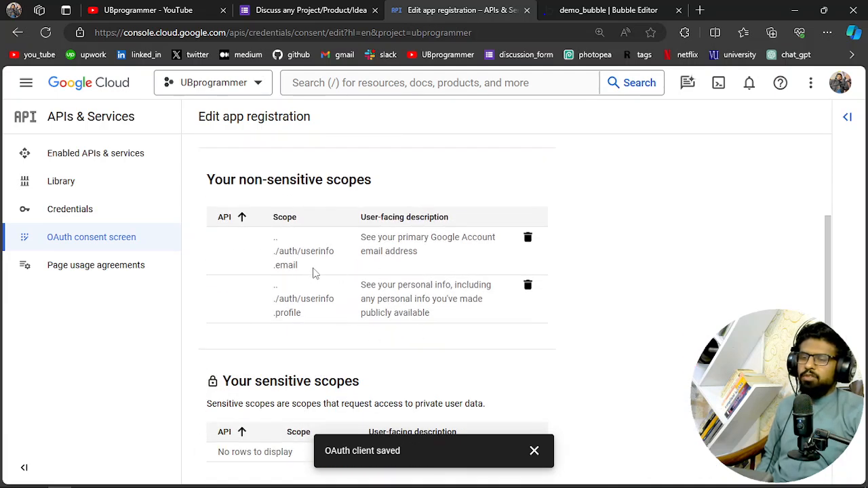
scroll(308, 270, up, 2)
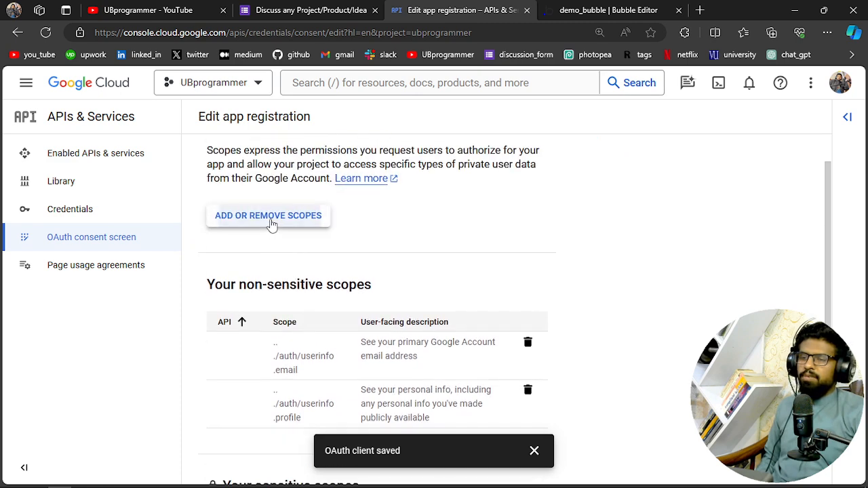
click(272, 224)
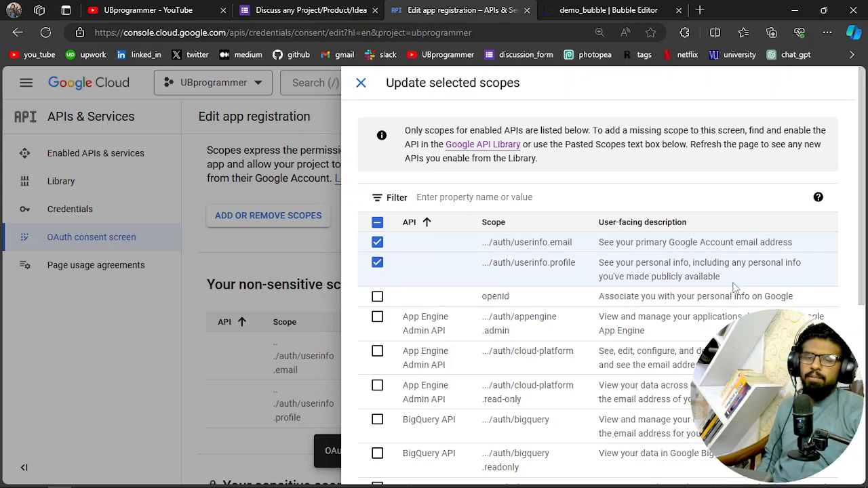
click(209, 191)
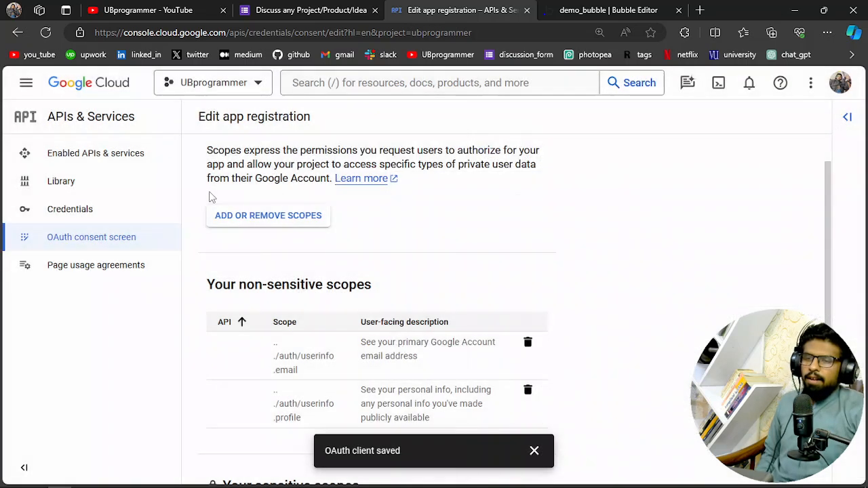
Review the non-sensitive, sensitive and restricted scopes, and save and continue through the test users to the registration summary
scroll(465, 315, down, 2)
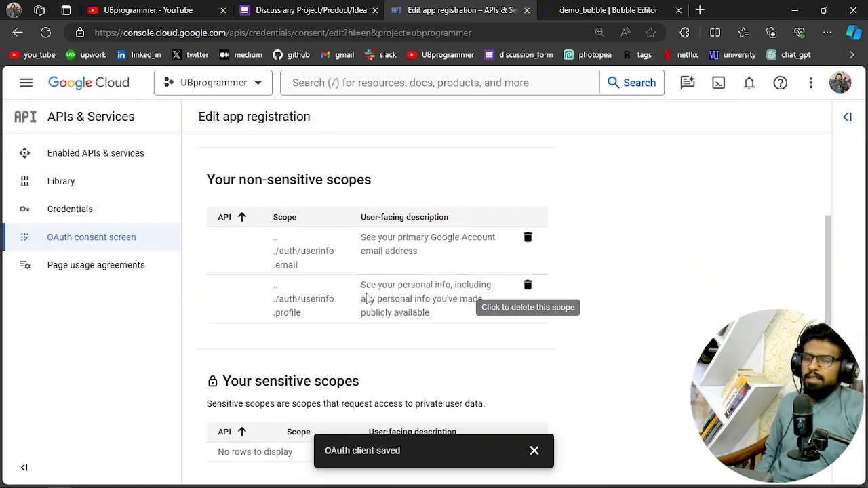
scroll(386, 318, down, 3)
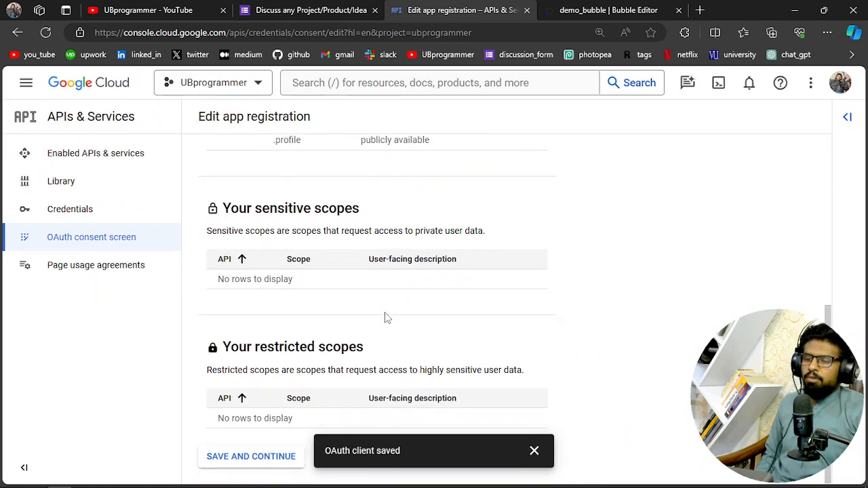
scroll(378, 326, up, 2)
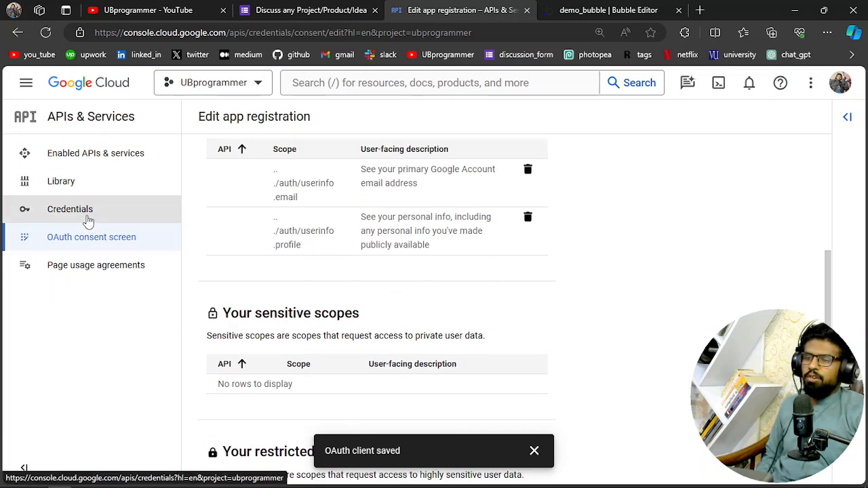
scroll(310, 324, down, 2)
scroll(248, 321, up, 1)
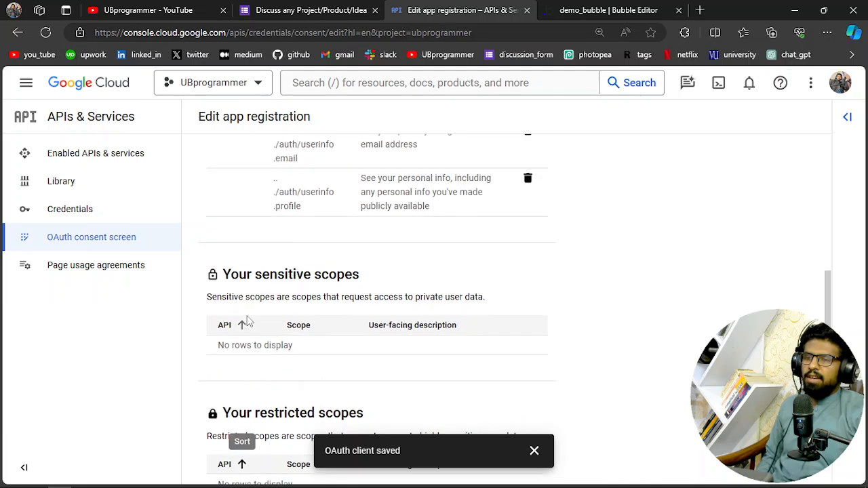
scroll(238, 258, up, 5)
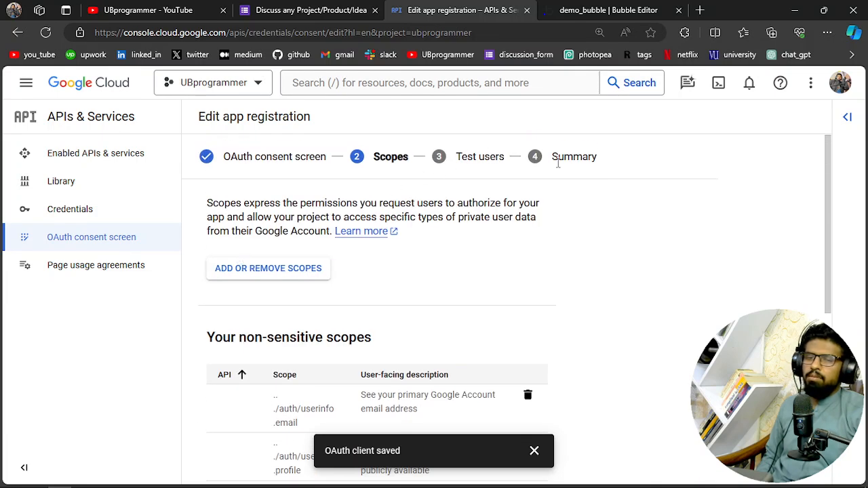
scroll(420, 273, down, 5)
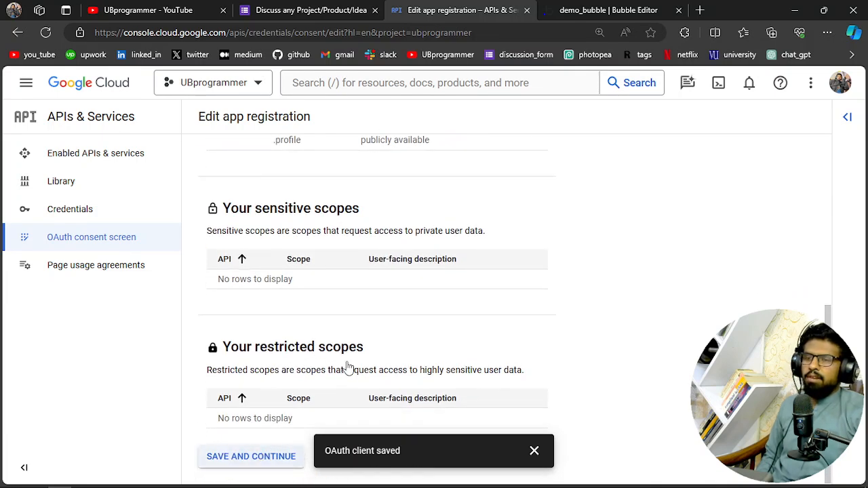
click(247, 430)
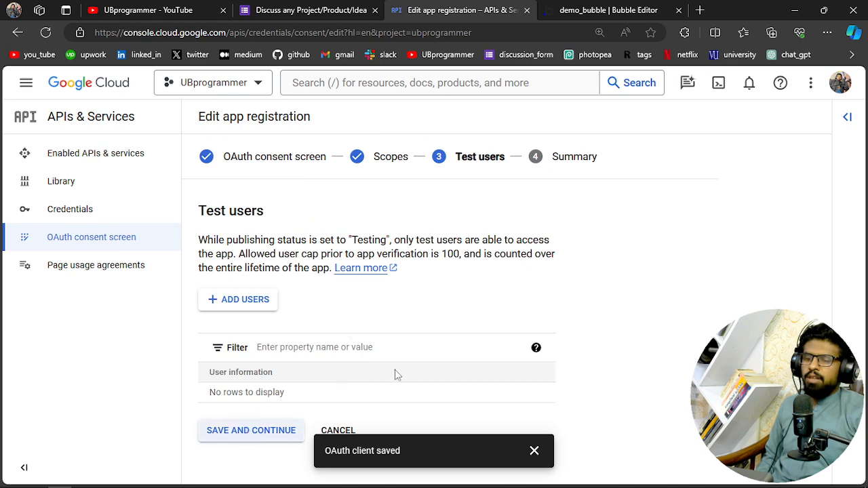
scroll(400, 326, down, 4)
scroll(412, 322, down, 4)
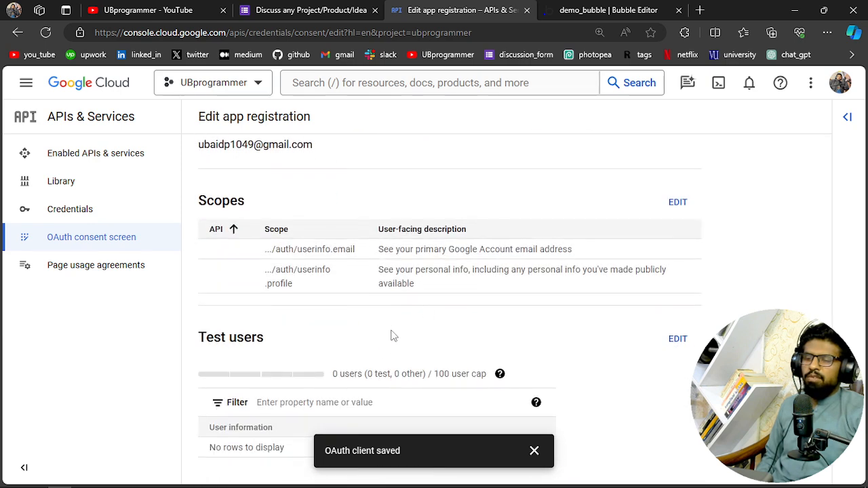
Open the project's credentials and start a new OAuth client ID with Web application as the application type
click(51, 222)
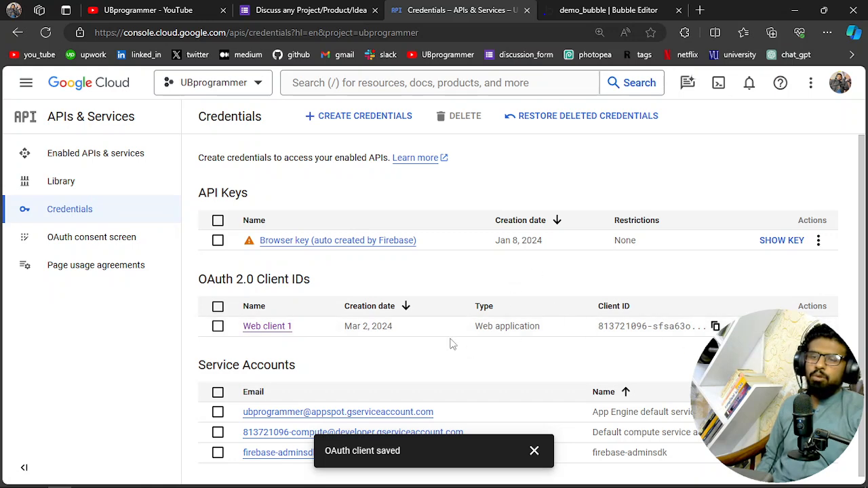
click(355, 118)
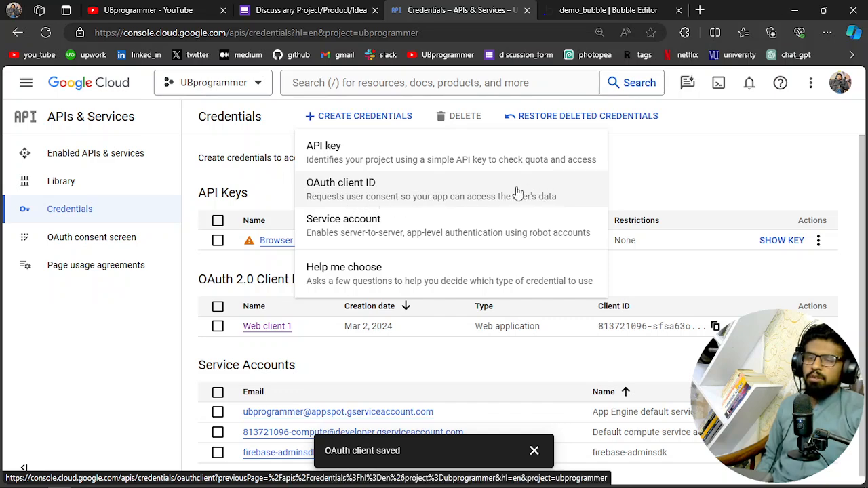
click(395, 196)
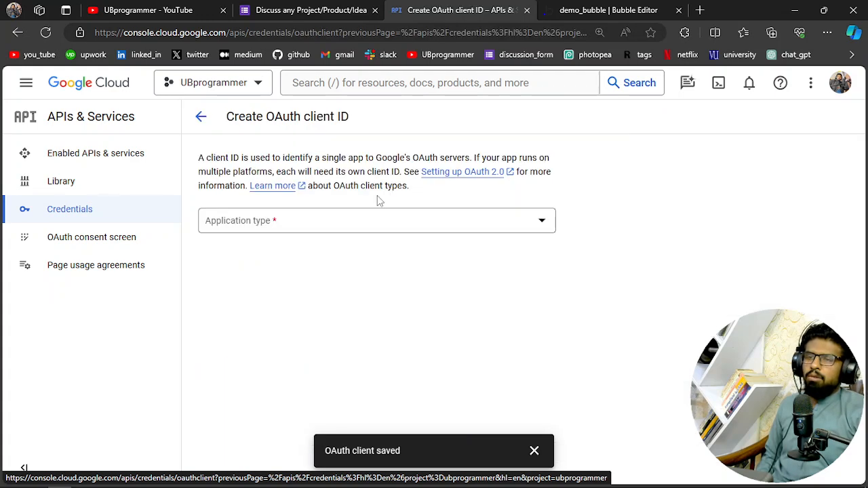
click(304, 229)
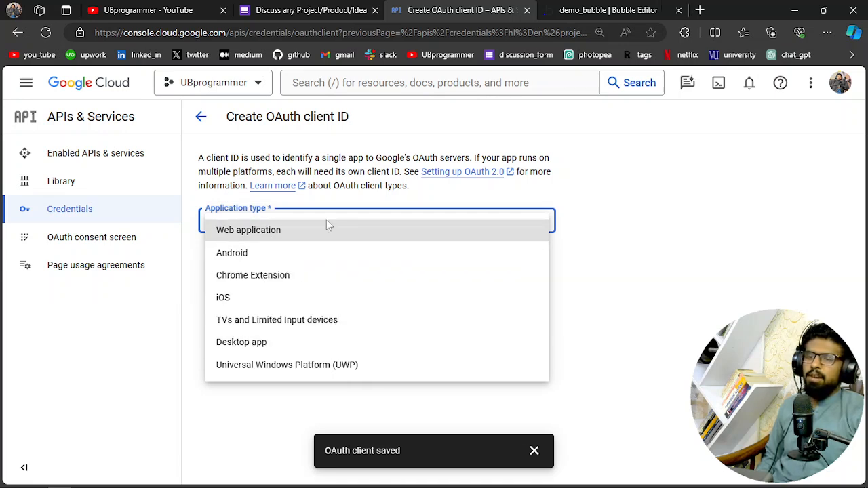
click(298, 234)
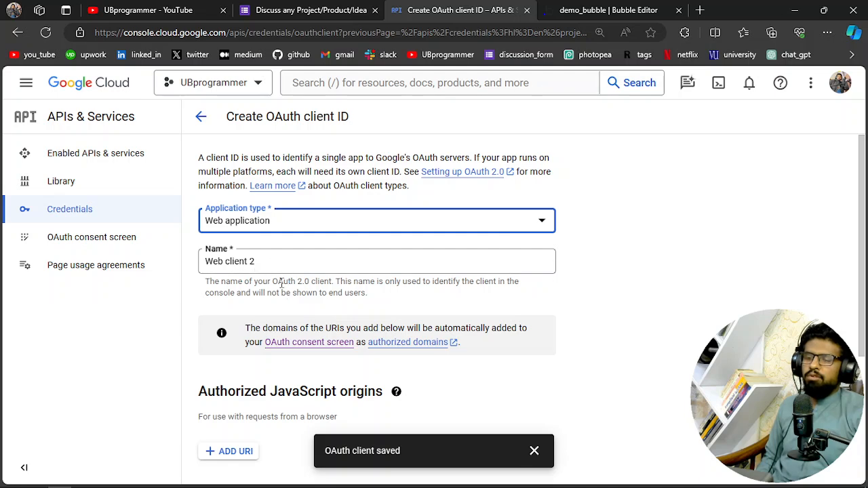
Examine the authorized JavaScript origins and redirect URIs sections, and return to the credentials list without creating the client
scroll(281, 284, down, 3)
drag(228, 323, 331, 324)
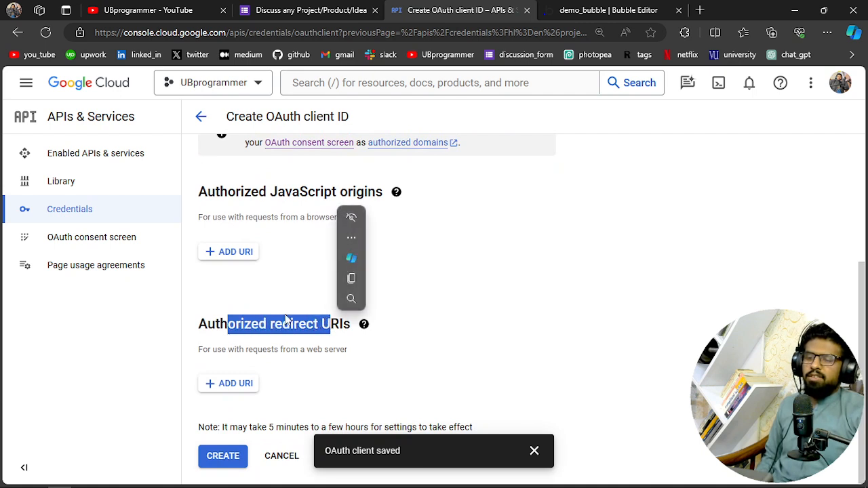
click(264, 323)
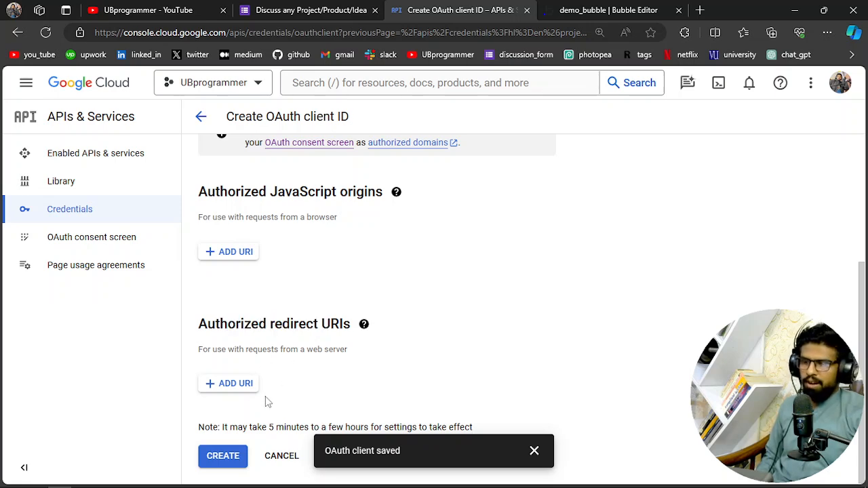
scroll(276, 380, up, 3)
scroll(278, 366, down, 2)
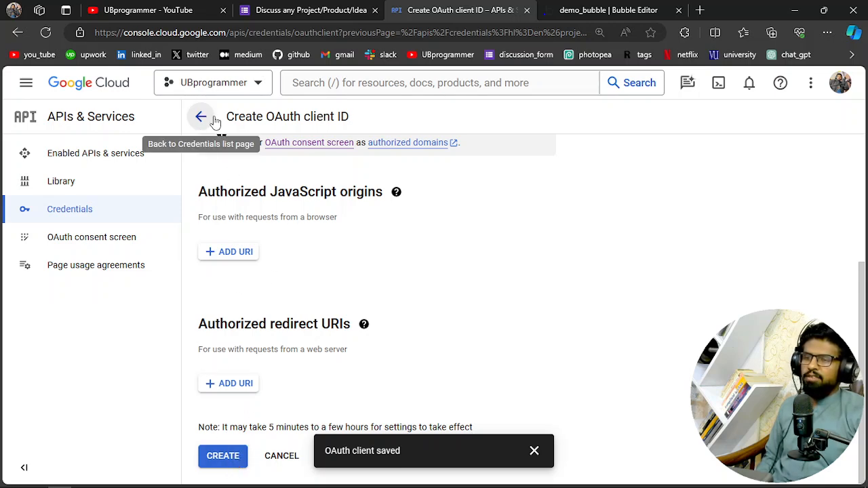
click(202, 119)
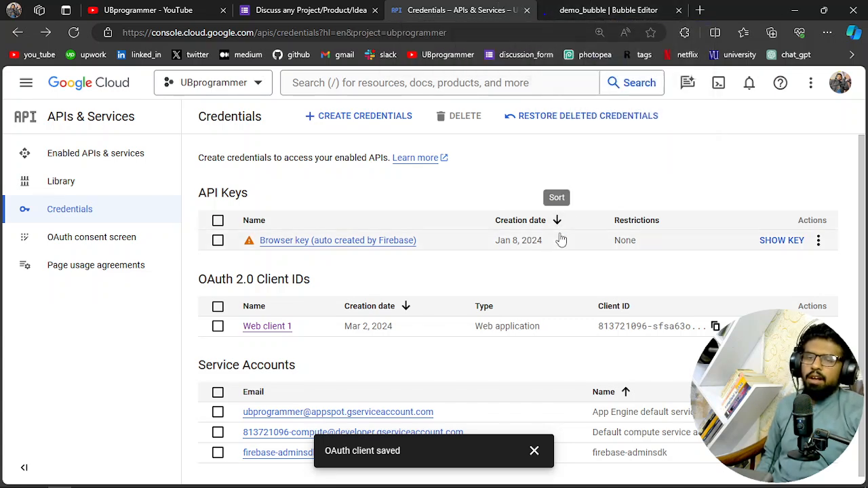
Switch to the Bubble editor, shrink the Sign in with Google image to about 258 by 65 px, and preview the page
click(575, 5)
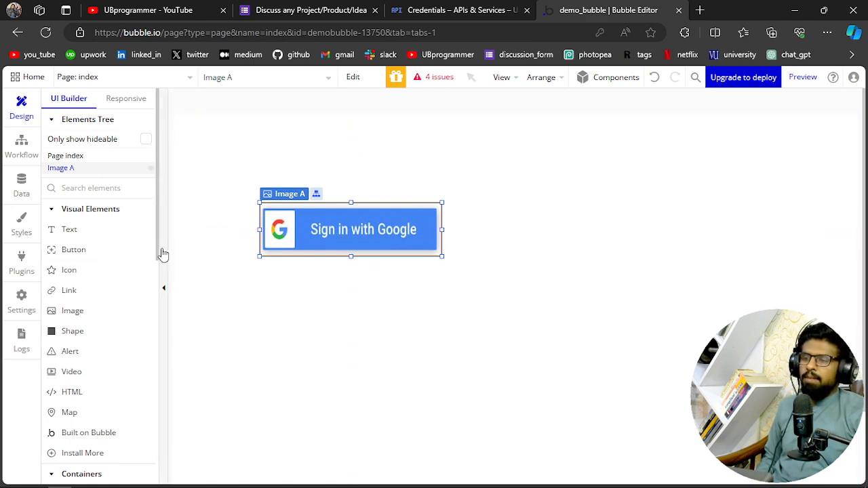
drag(442, 256, 426, 245)
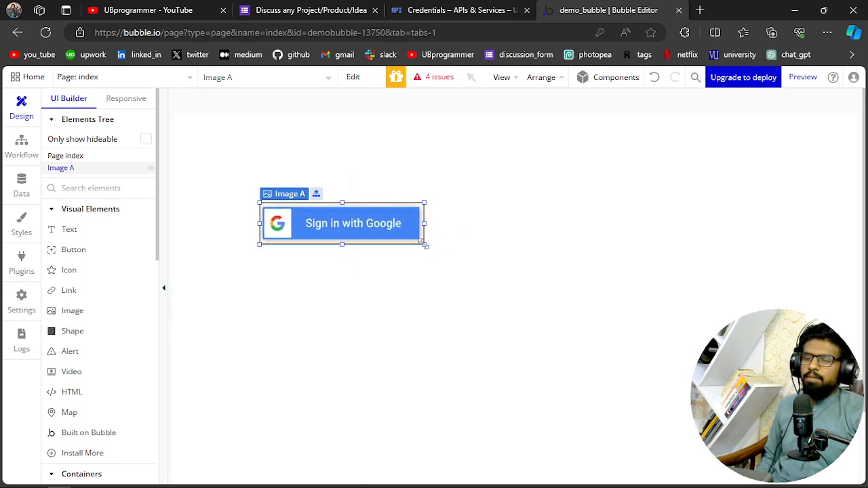
right_click(351, 228)
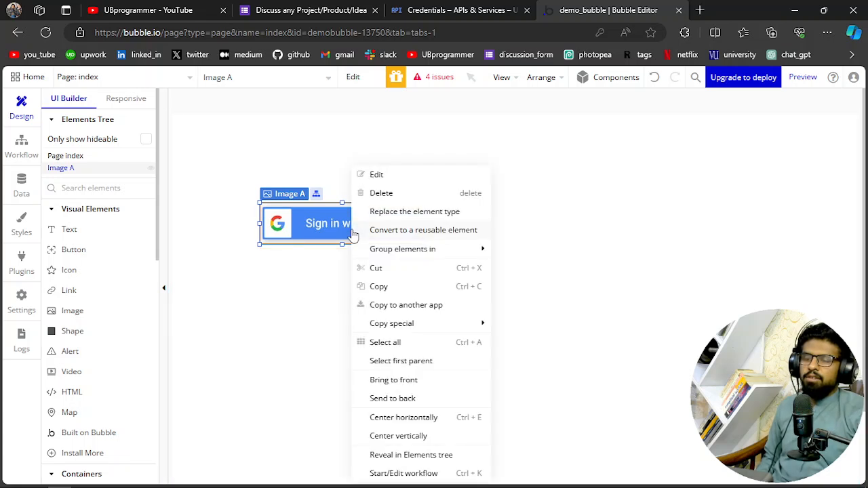
click(301, 226)
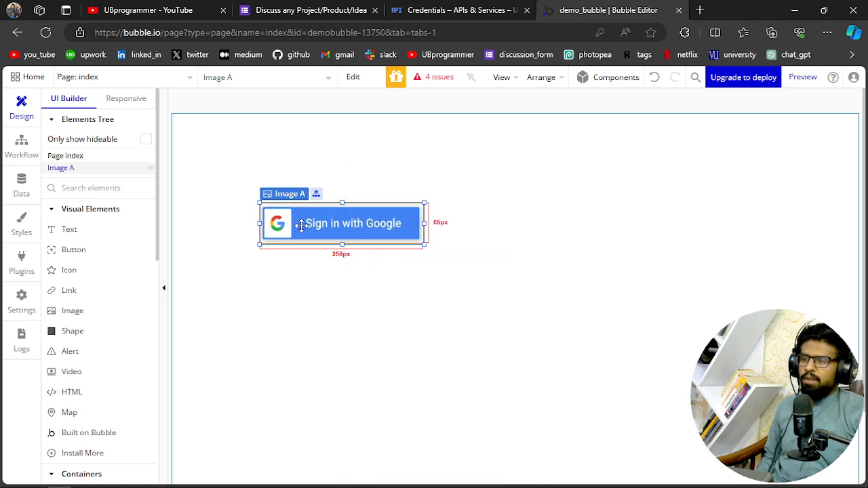
click(802, 77)
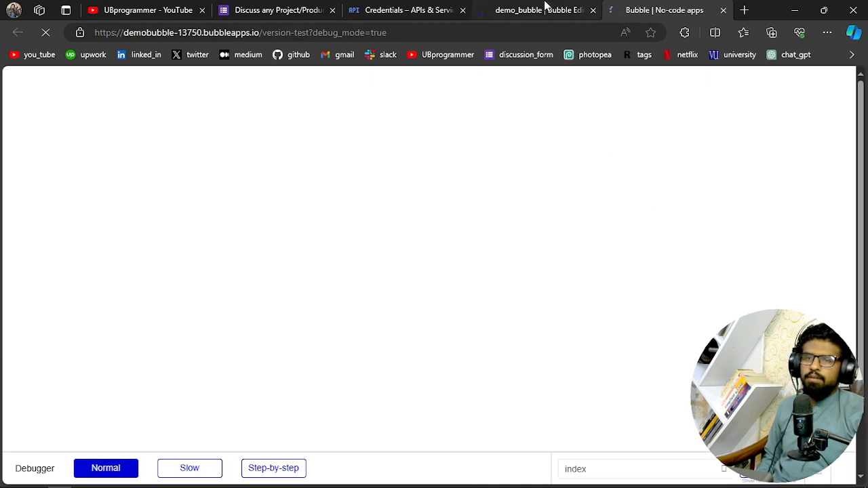
Return to the Bubble editor and delete the user entry created on Mar 2, 2024 from the All Users app data
click(545, 6)
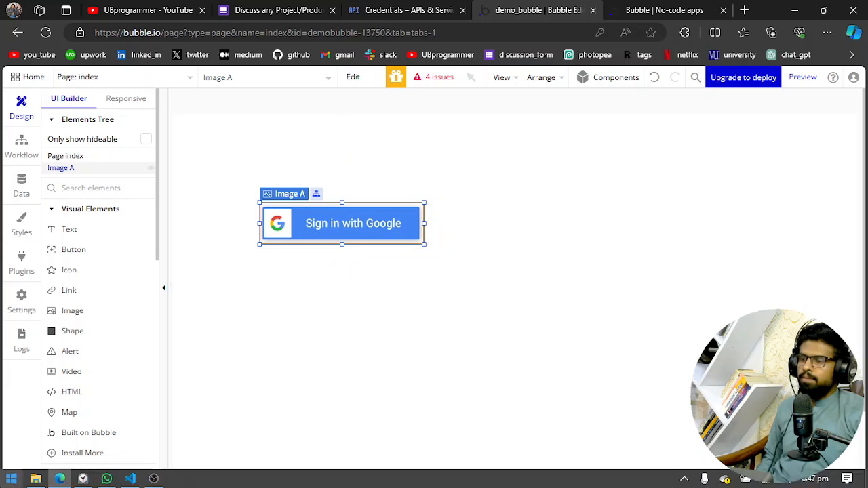
click(21, 185)
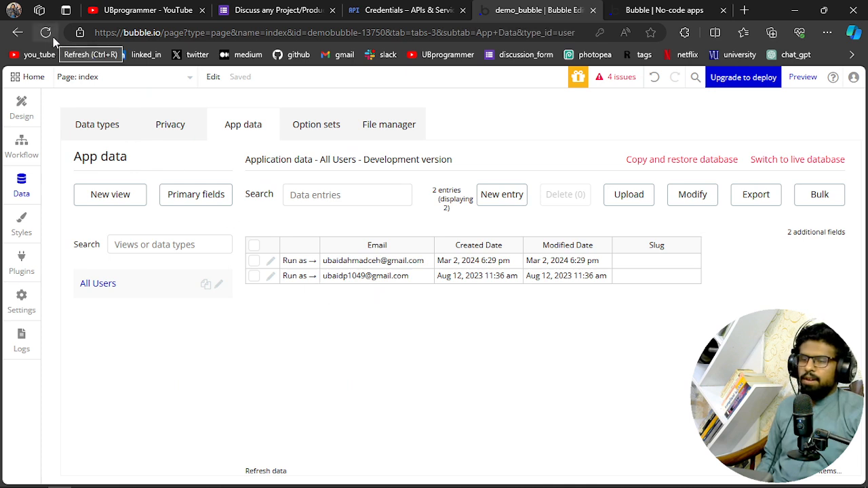
click(253, 261)
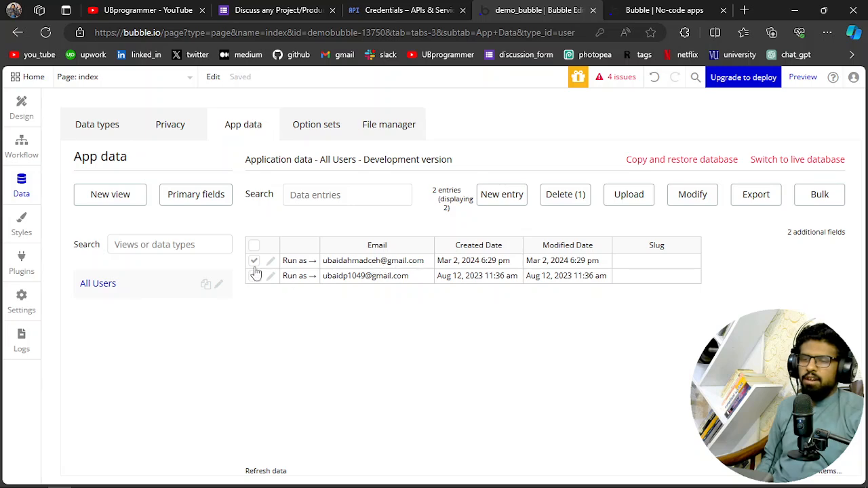
click(574, 198)
click(432, 216)
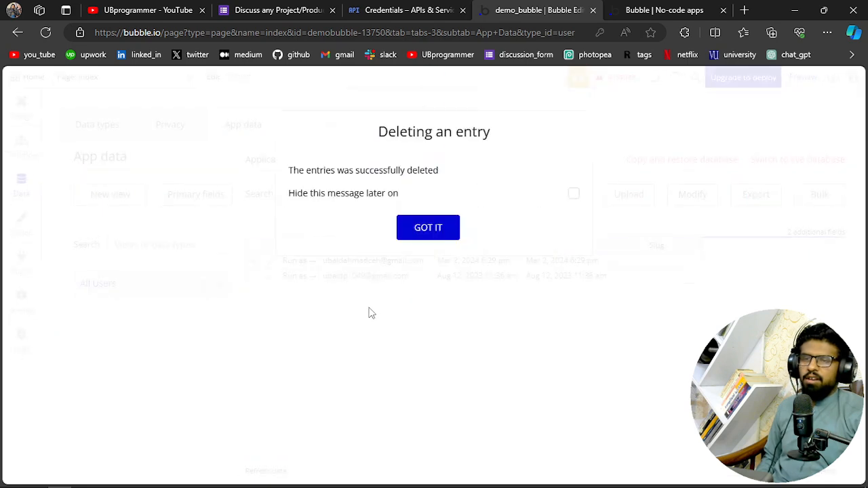
click(427, 228)
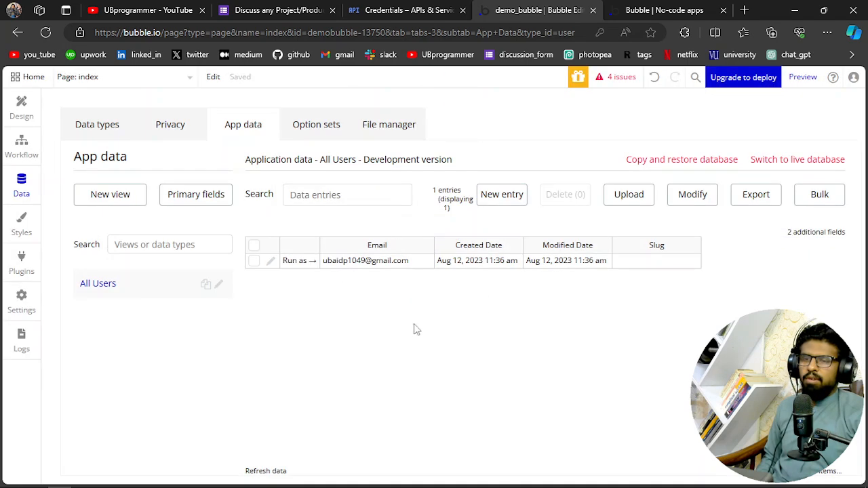
Try to sign in with Google on the app's preview page
click(671, 8)
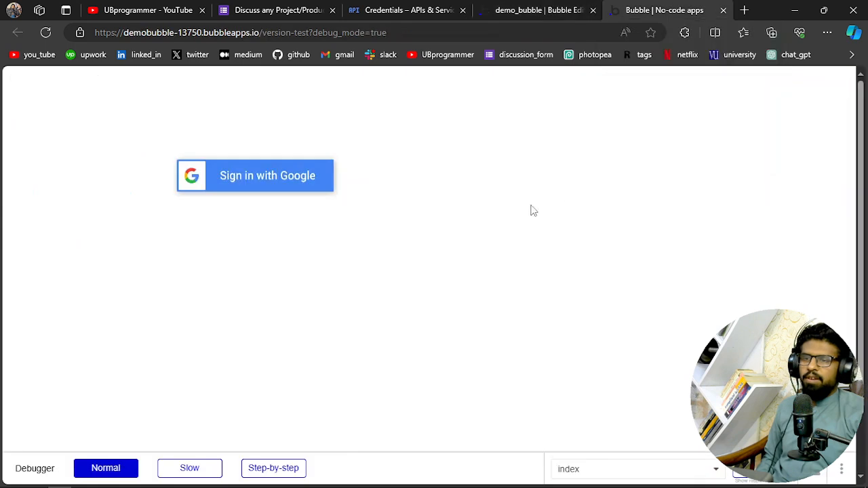
click(283, 184)
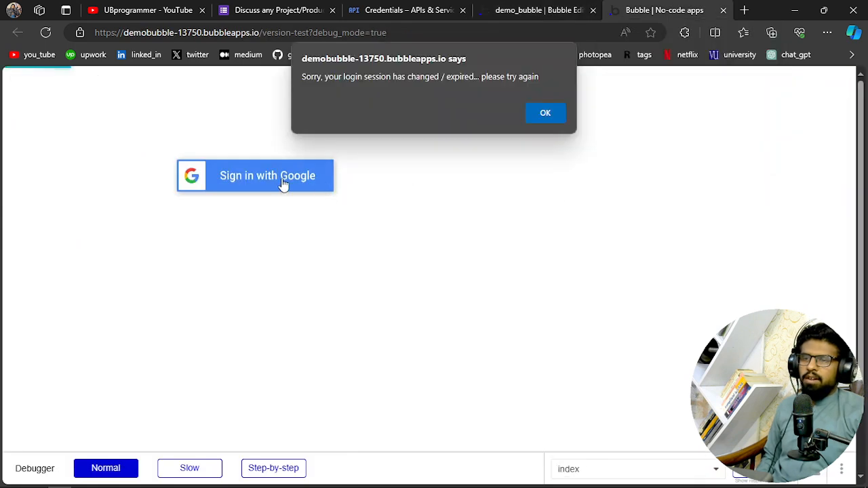
click(552, 111)
Reload the Bubble editor, close the old preview, and open a fresh preview of the index page
click(541, 10)
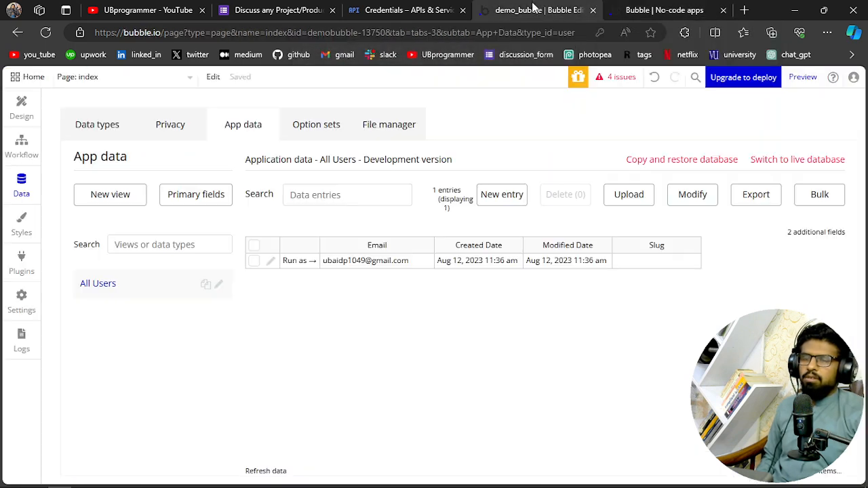
click(46, 33)
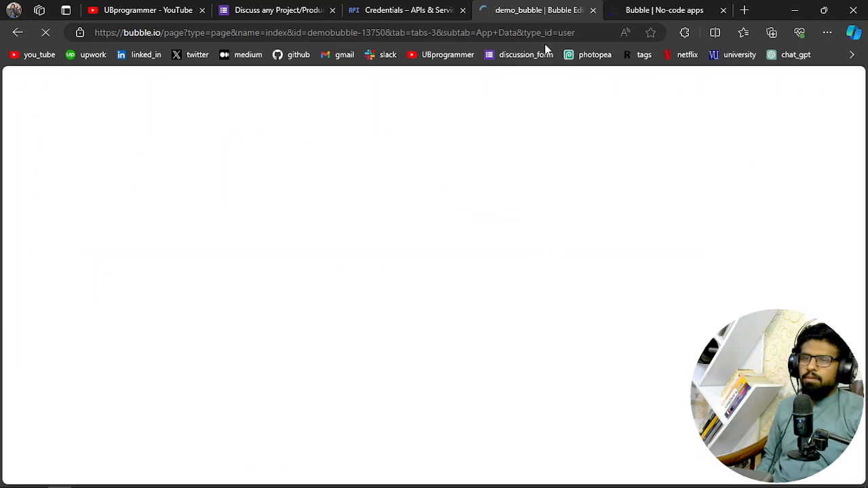
click(680, 8)
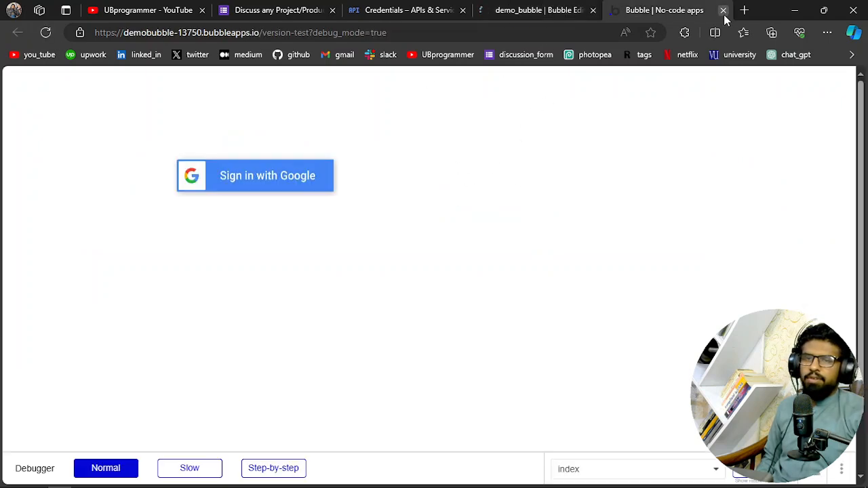
click(723, 10)
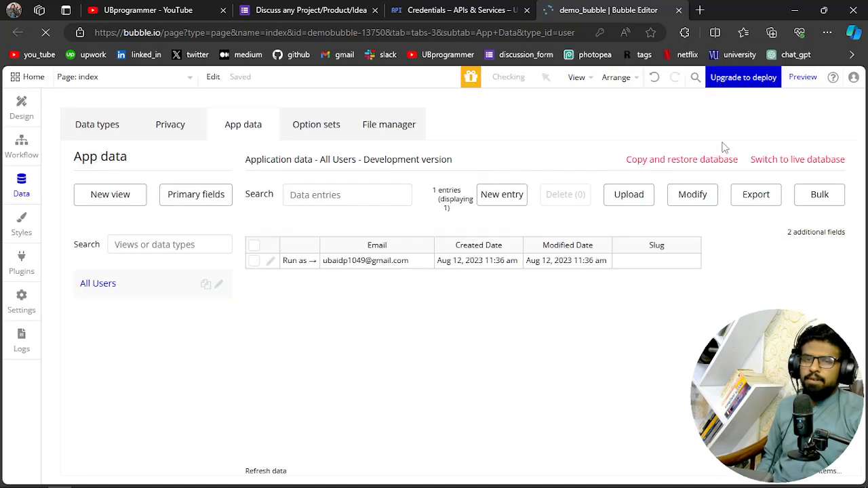
click(803, 77)
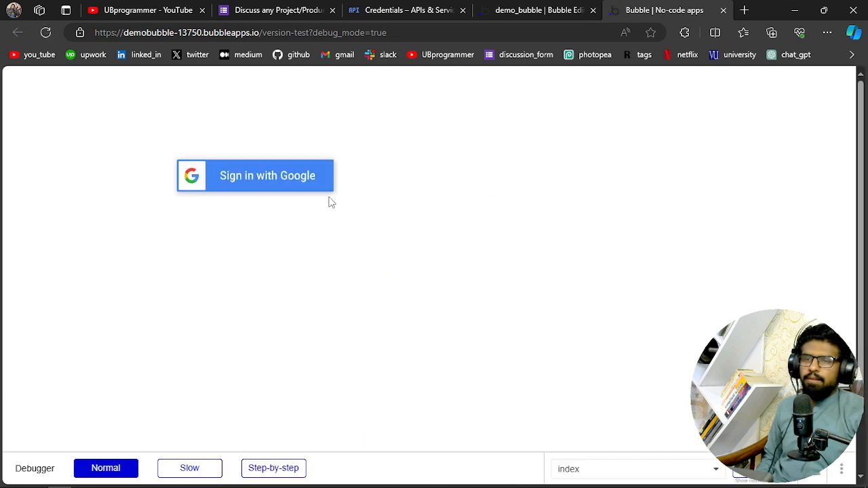
Start the Google sign-in on the preview page and choose the second account in the list
click(210, 184)
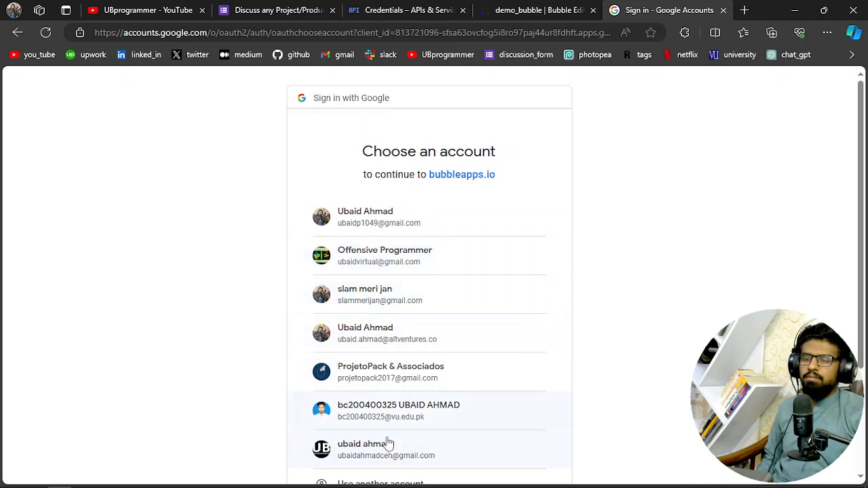
click(562, 7)
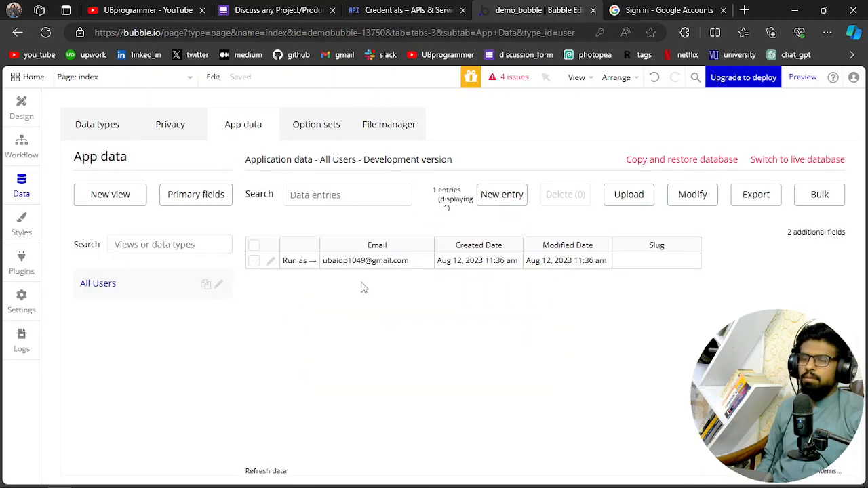
key(ctrl+Tab)
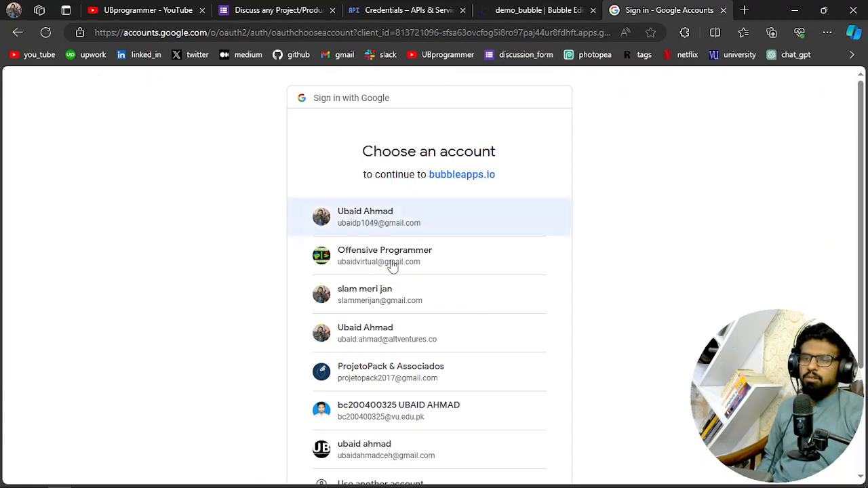
click(353, 269)
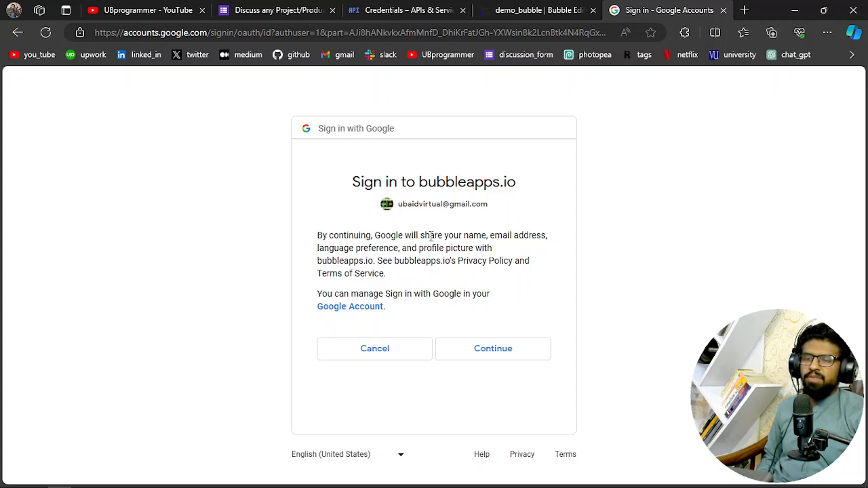
Review the profile data Google will share and approve the sign-in to bubbleapps.io
drag(432, 238, 520, 243)
drag(344, 248, 407, 251)
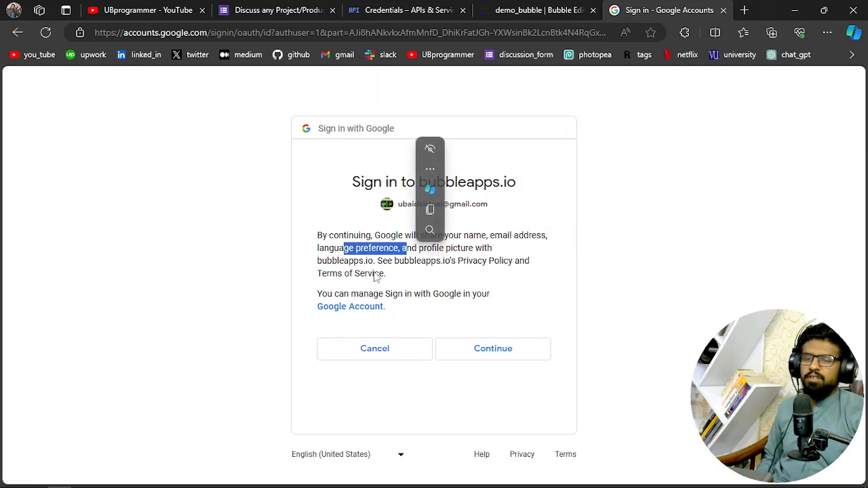
click(358, 267)
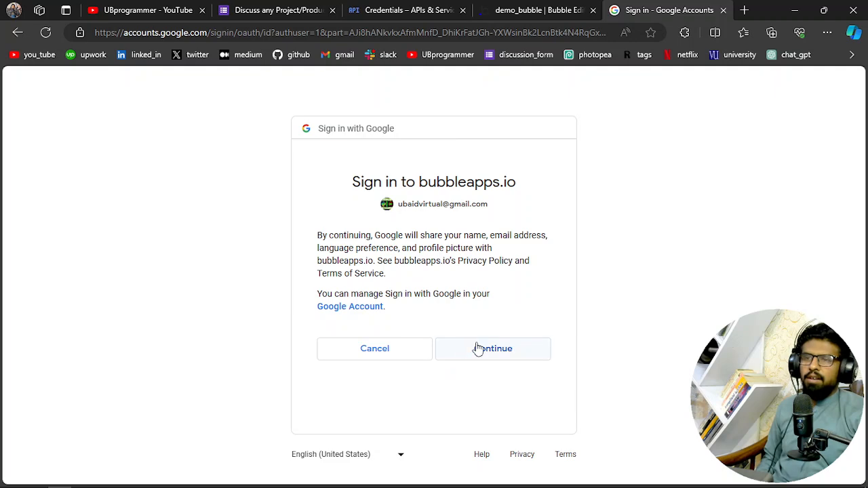
click(416, 8)
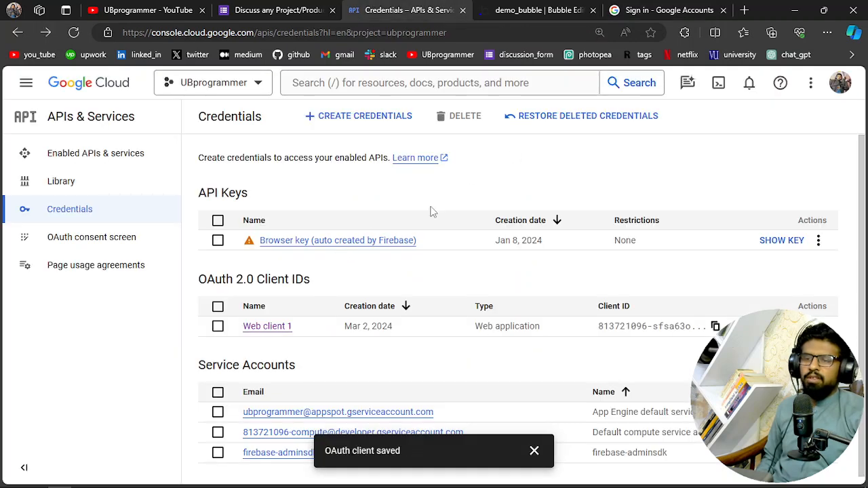
click(651, 11)
click(502, 360)
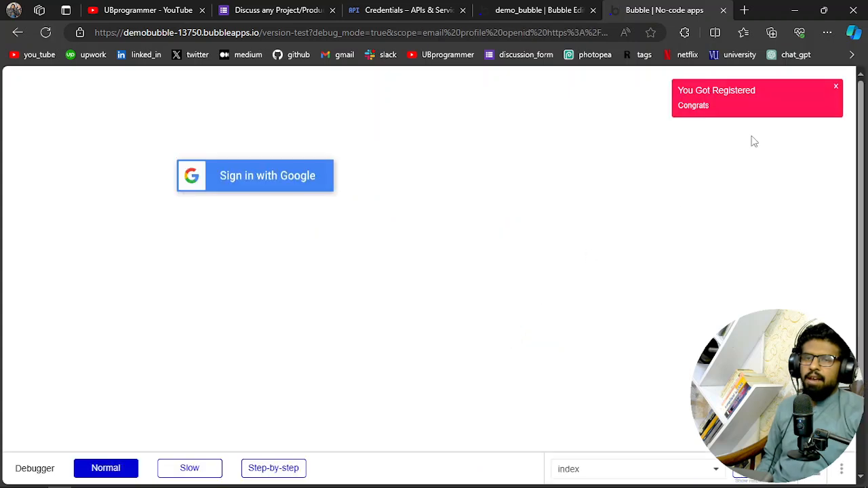
Inspect the registration alert, and reload the Bubble editor's All Users app data to check for the new user's entry
drag(723, 110, 675, 88)
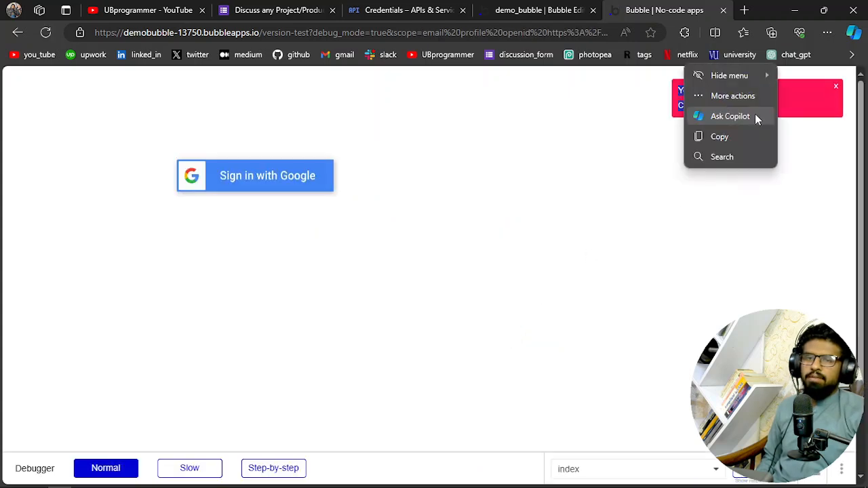
click(752, 98)
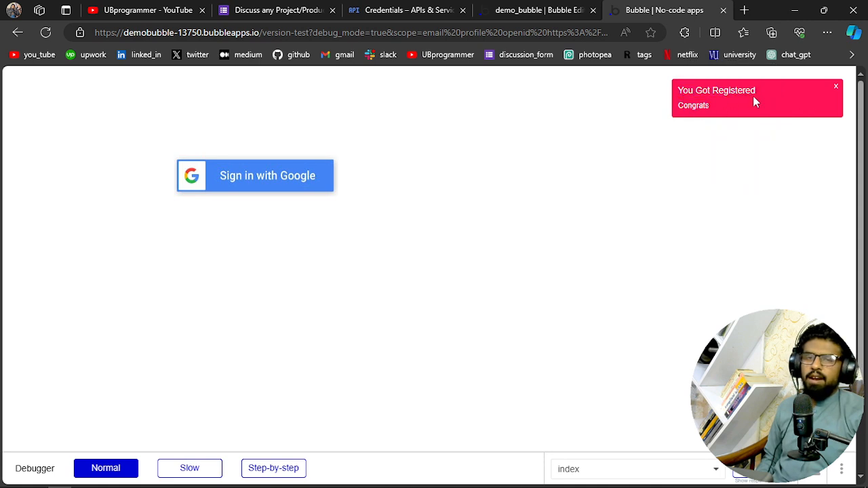
click(526, 9)
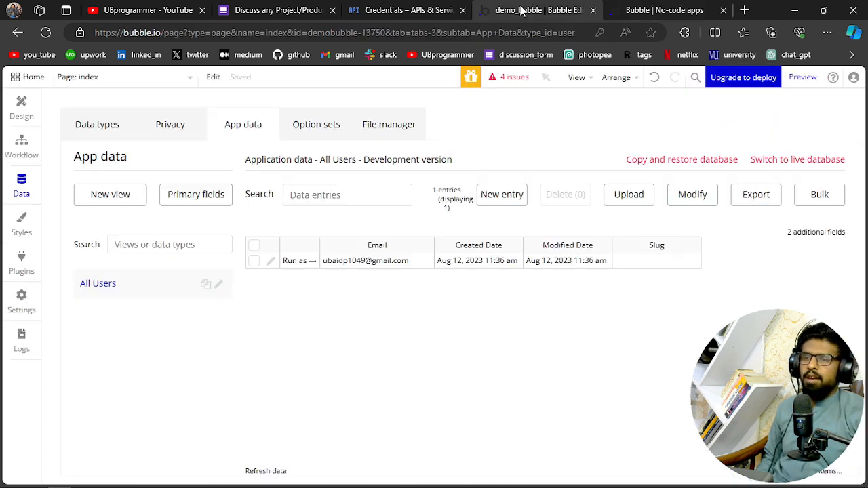
click(45, 34)
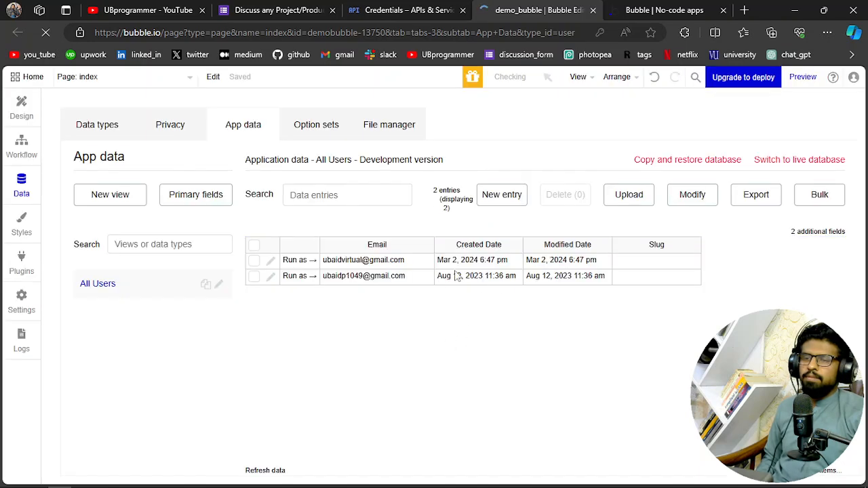
click(352, 266)
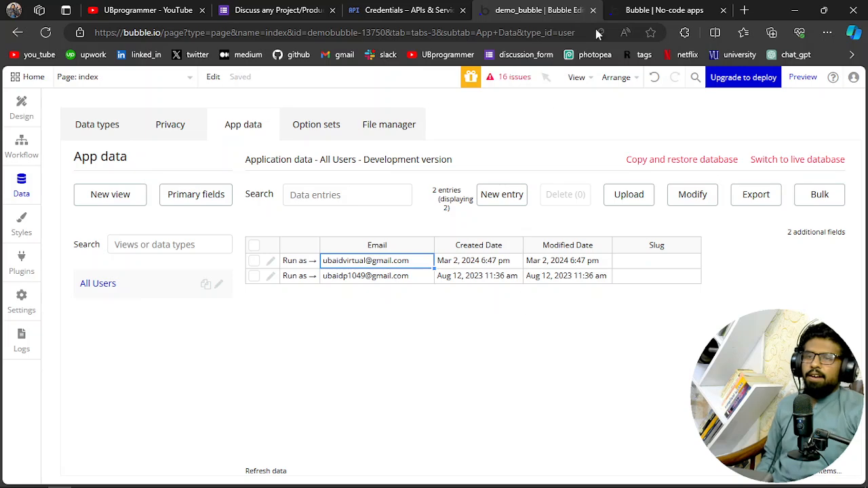
Open the click workflow of the Sign in with Google image from the index page's design
click(647, 9)
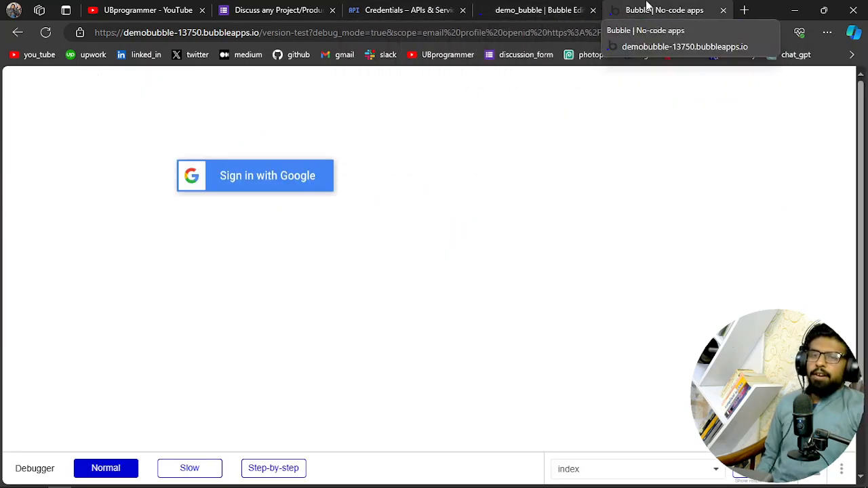
click(536, 10)
click(20, 108)
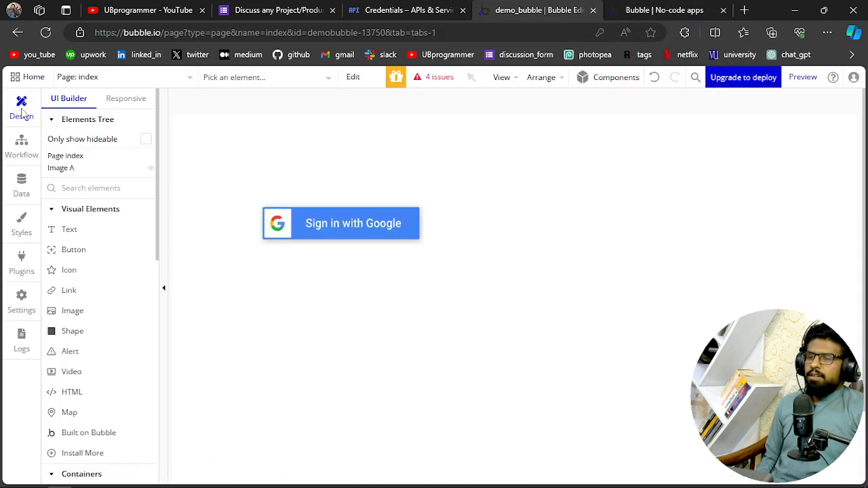
click(343, 224)
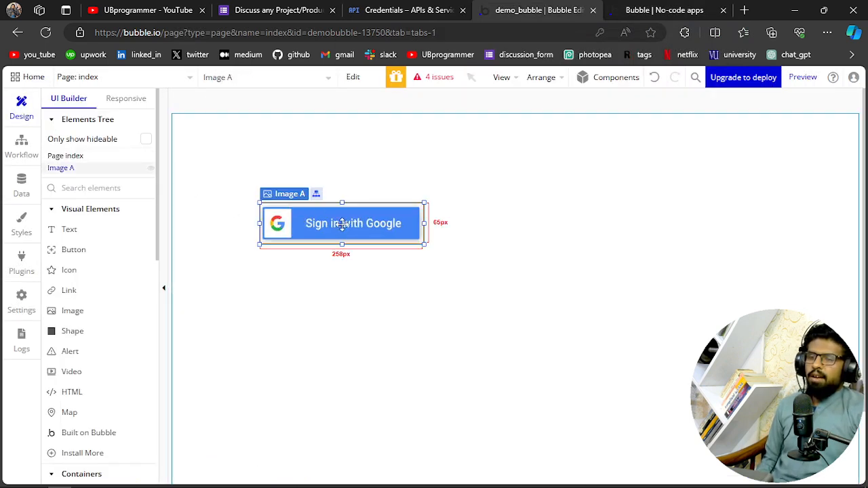
double_click(343, 224)
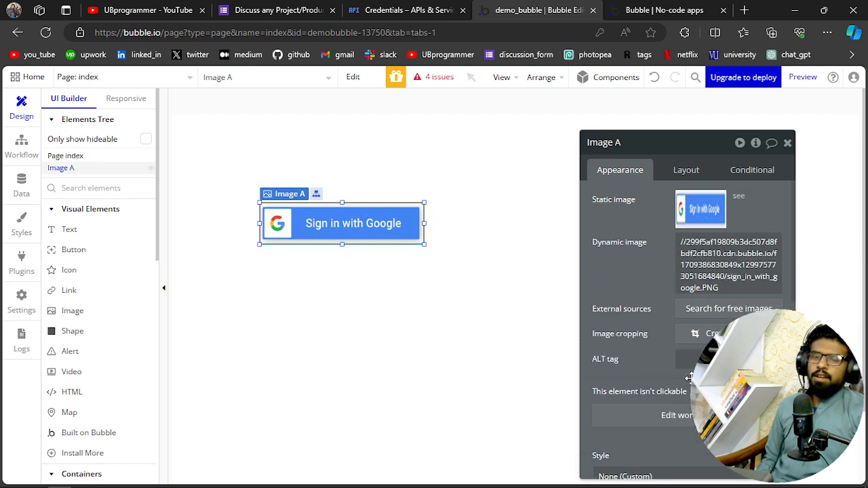
click(681, 419)
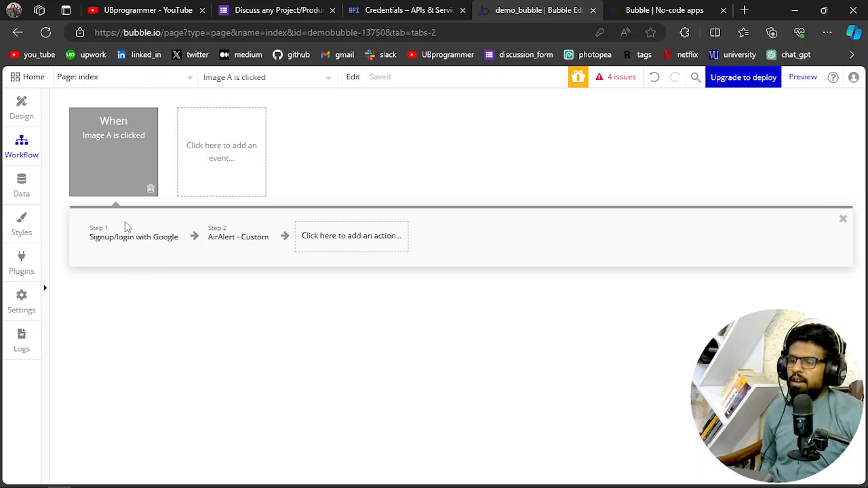
Disable the existing "Image A is clicked" workflow
click(222, 153)
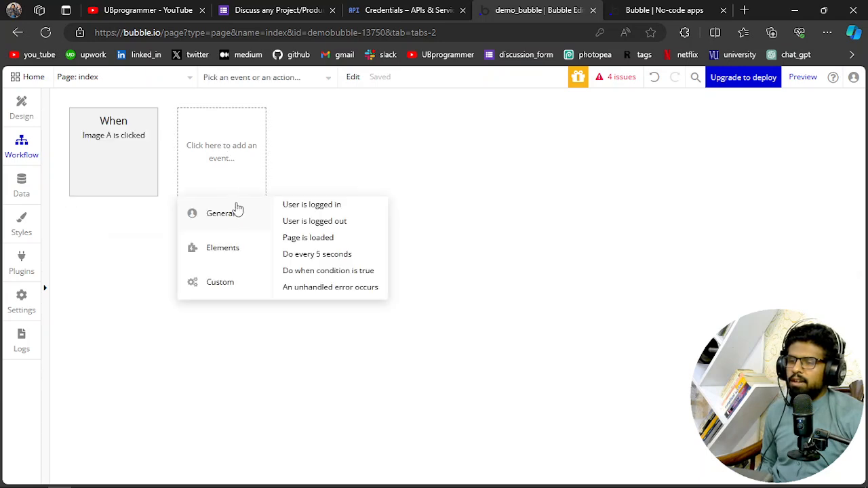
mouse_move(117, 139)
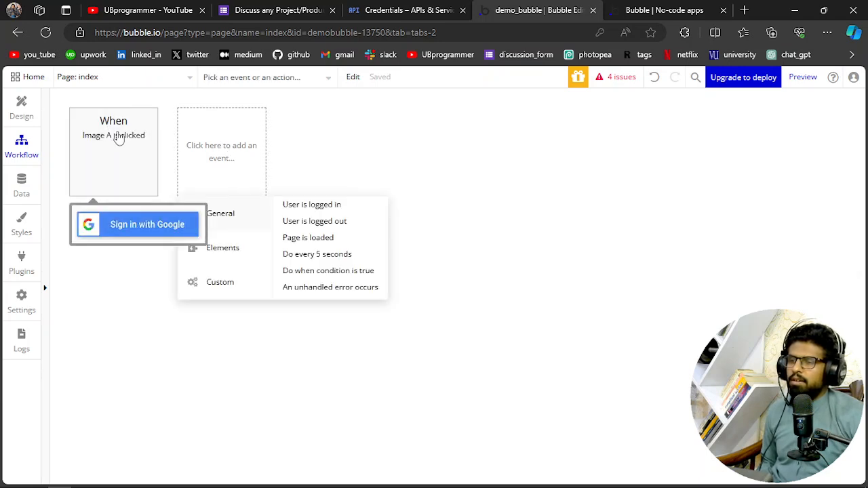
click(129, 169)
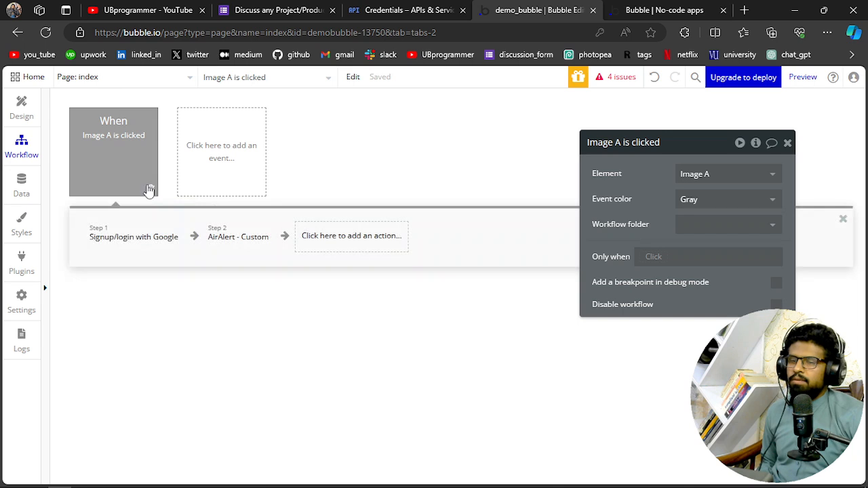
click(776, 305)
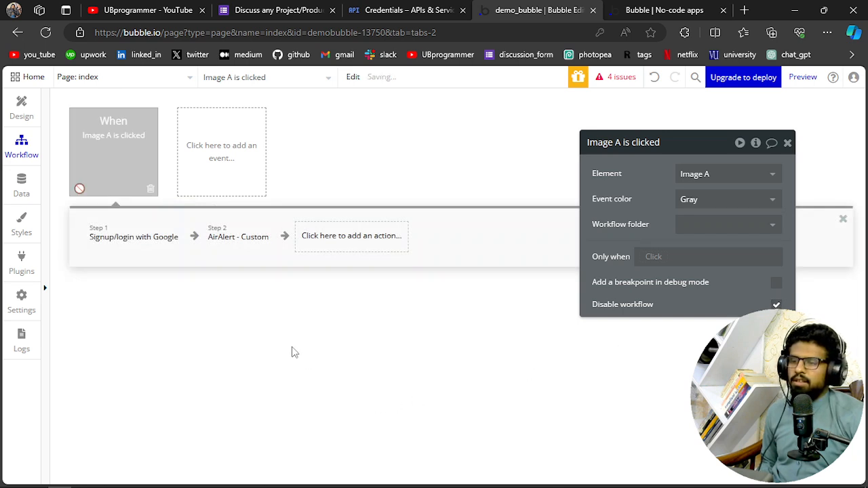
Add an "An element is clicked" event to the workflow and set its element to Image A
click(232, 165)
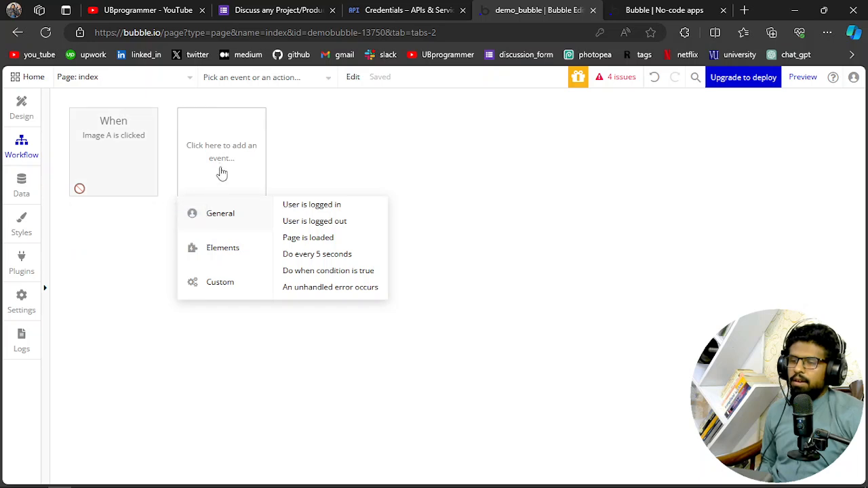
mouse_move(222, 285)
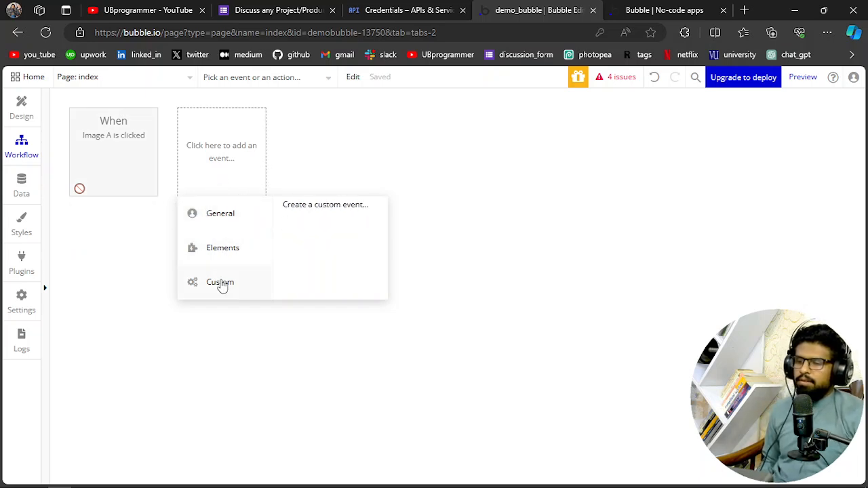
mouse_move(221, 254)
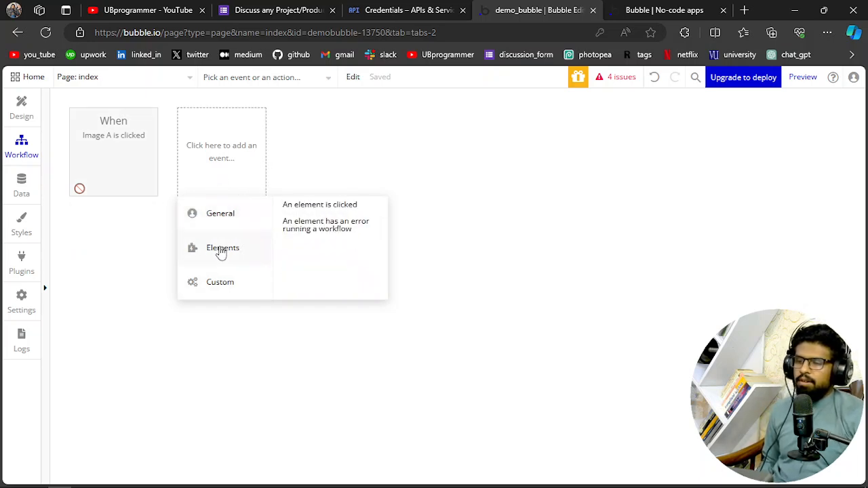
click(303, 207)
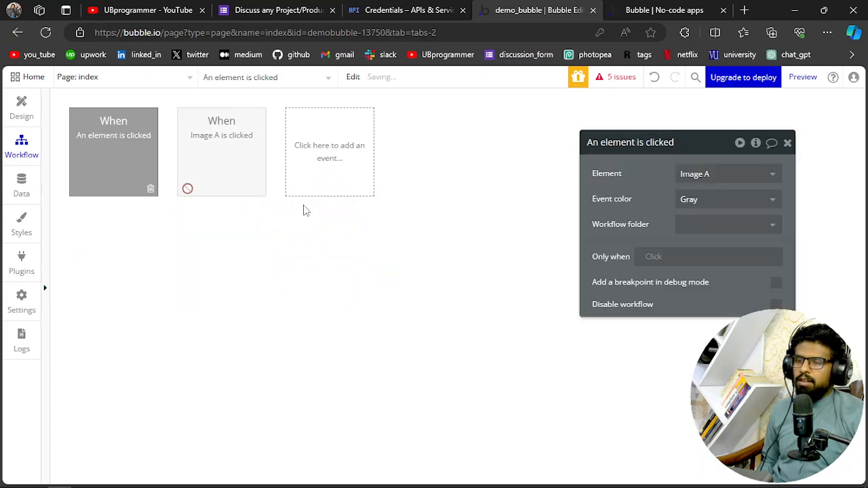
click(723, 177)
click(712, 195)
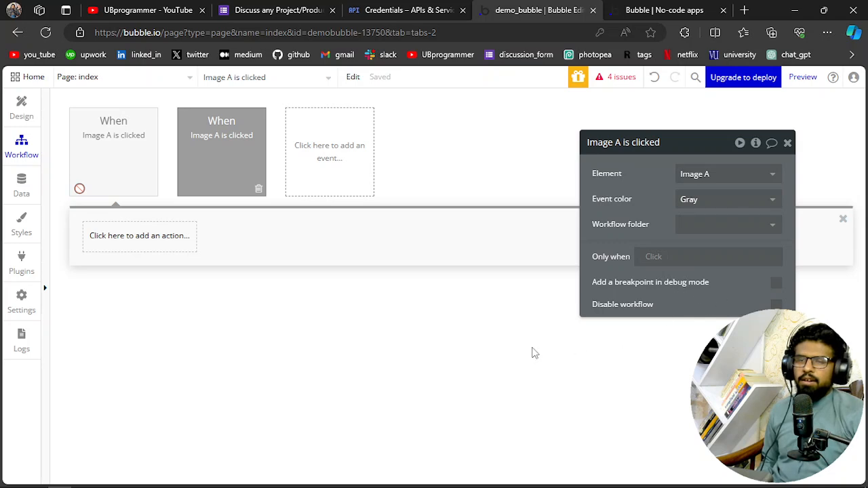
Look through the account actions for the new event, and open the installed Google plugin's settings
click(196, 227)
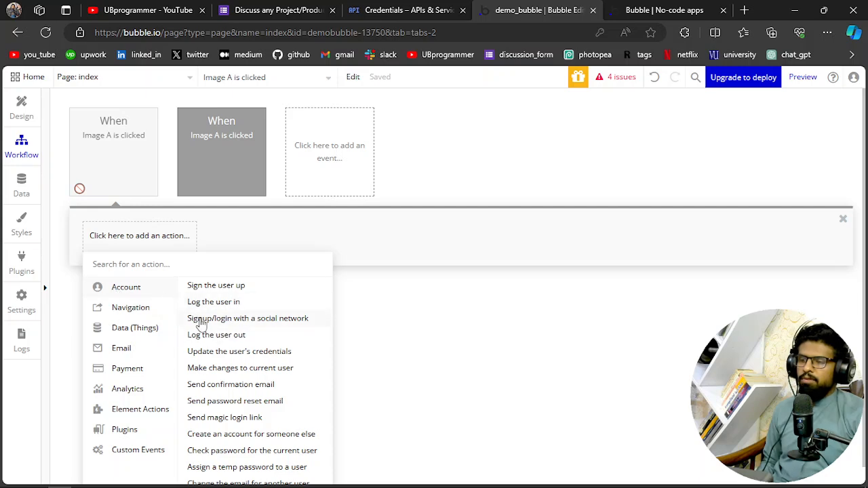
click(27, 266)
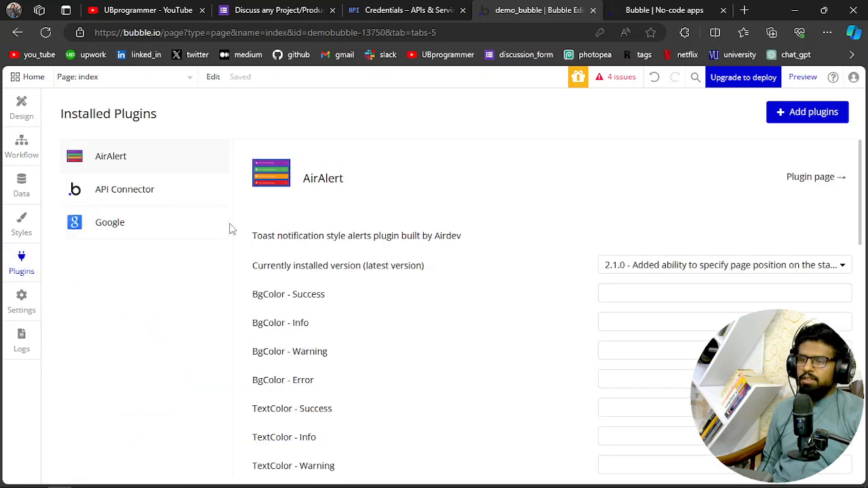
click(107, 234)
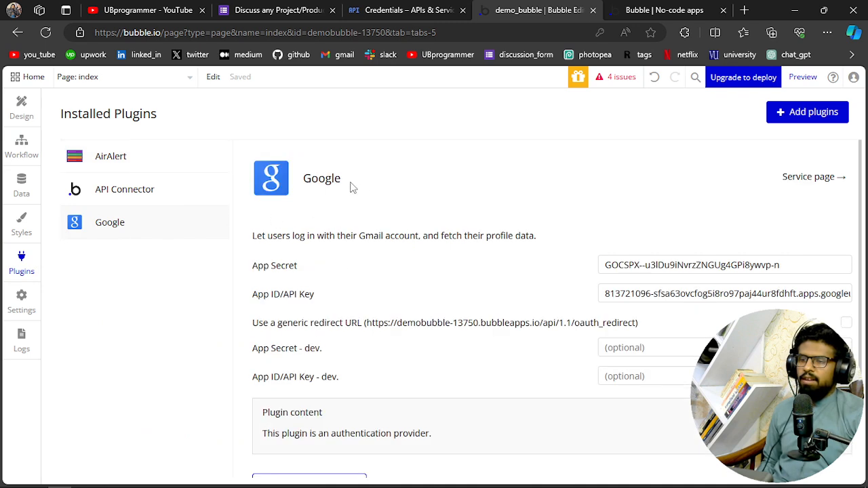
Search the plugin library for "goog" to view the Google plugin's listing, and close the library
click(822, 112)
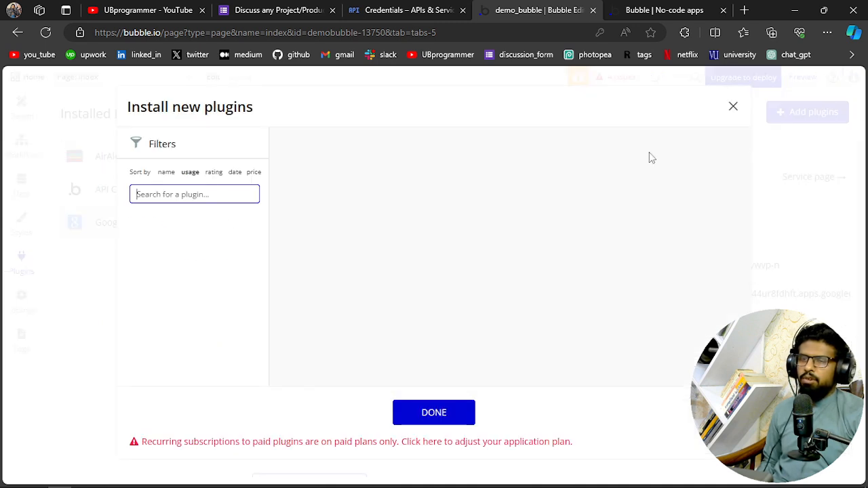
text(goo)
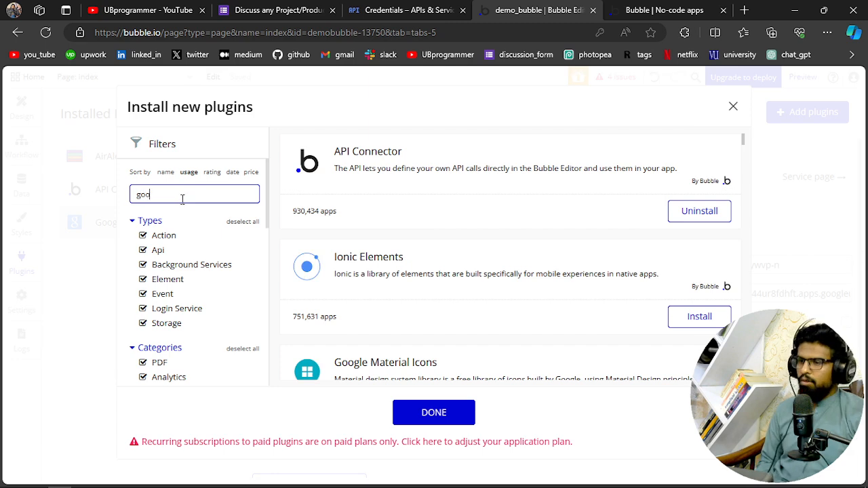
text(g)
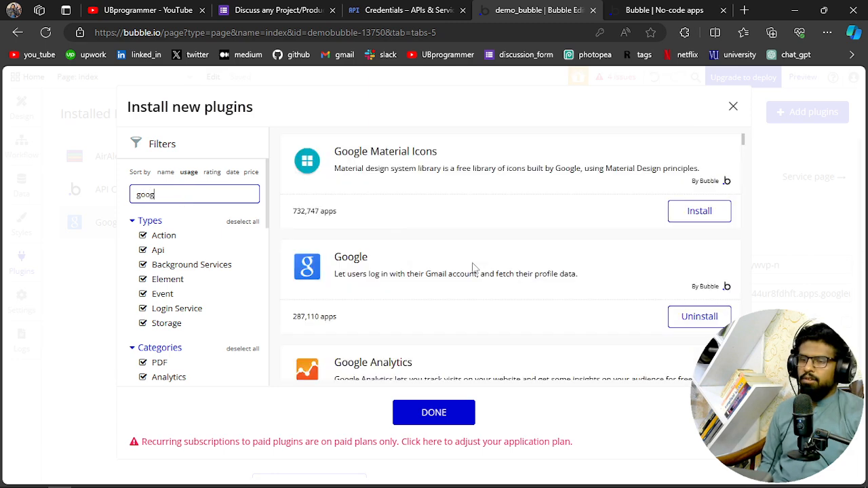
click(733, 109)
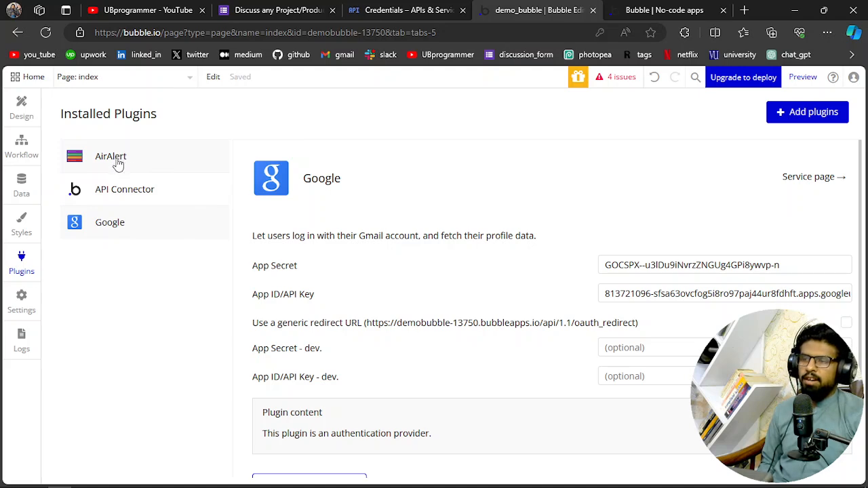
Add a "Signup/login with a social network" action to the new Image A click event, with Google as the OAuth provider
click(21, 146)
click(146, 237)
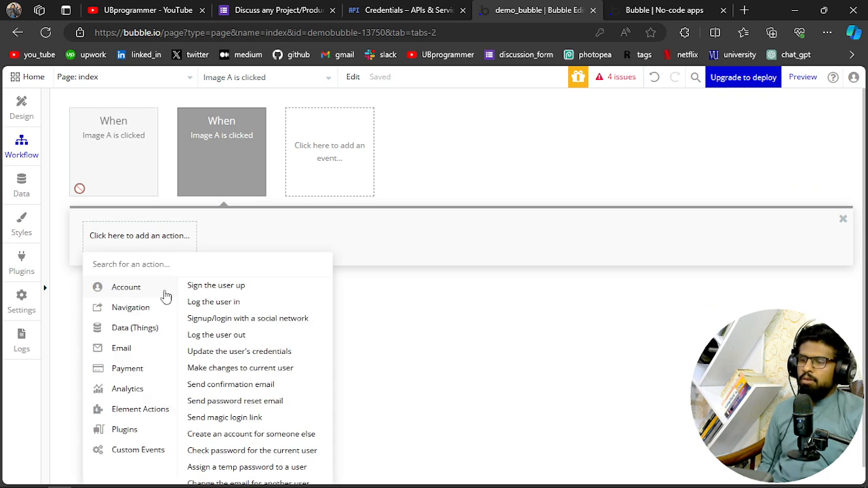
click(255, 319)
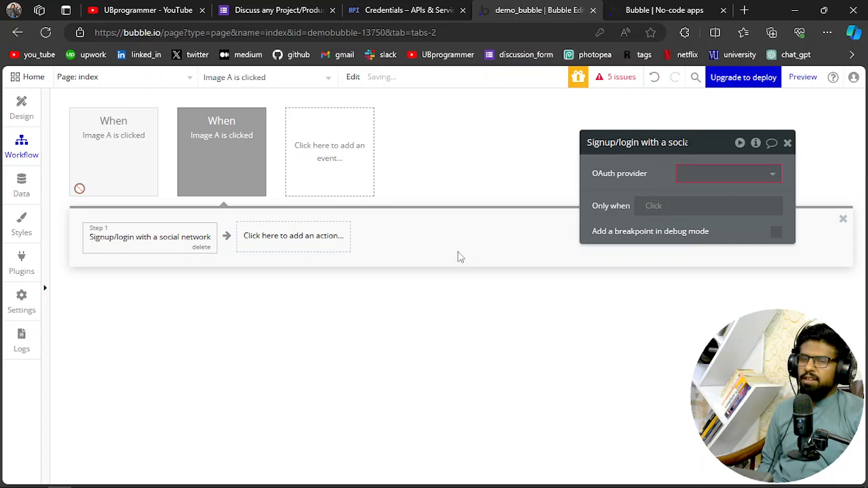
click(719, 175)
click(705, 194)
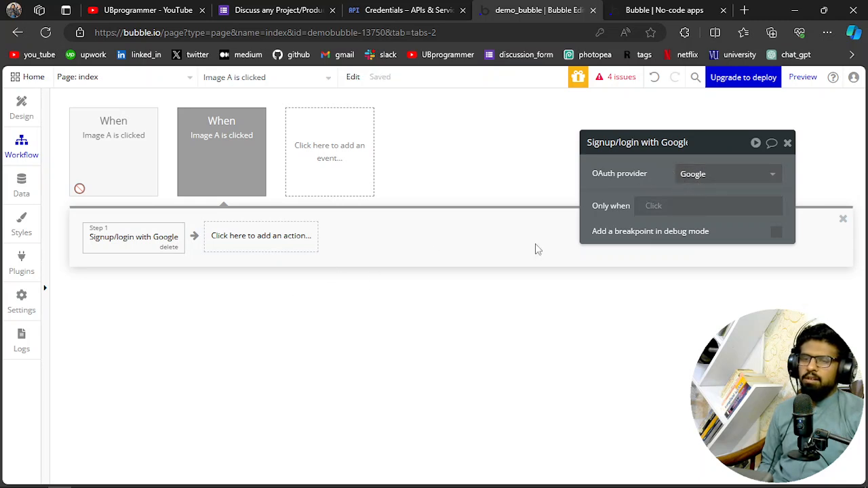
click(788, 143)
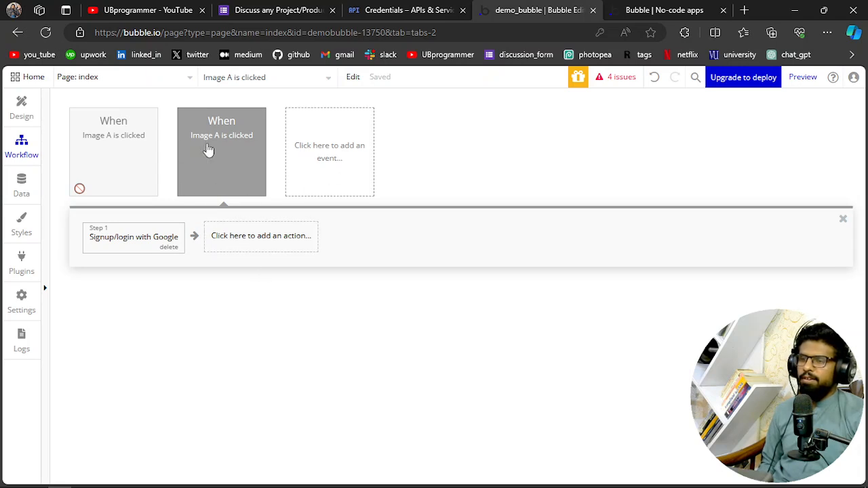
Browse the action categories for a second workflow step, and review the installed AirAlert plugin's settings and the actions it offers
click(240, 249)
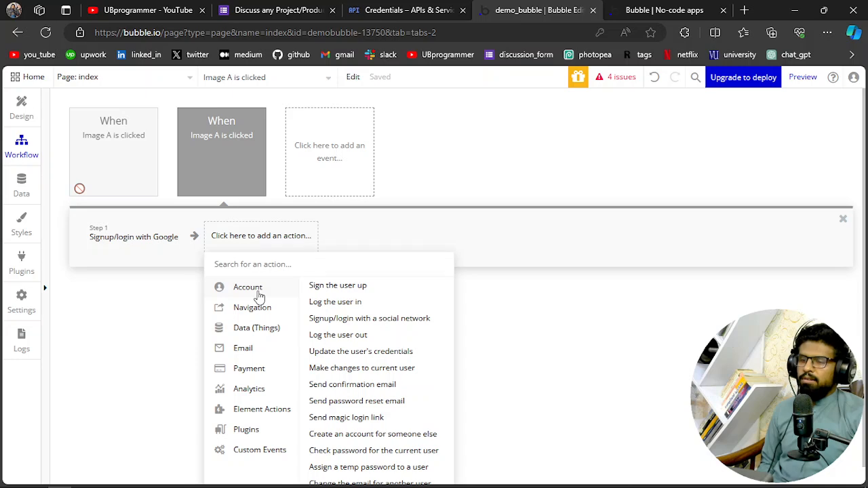
mouse_move(252, 335)
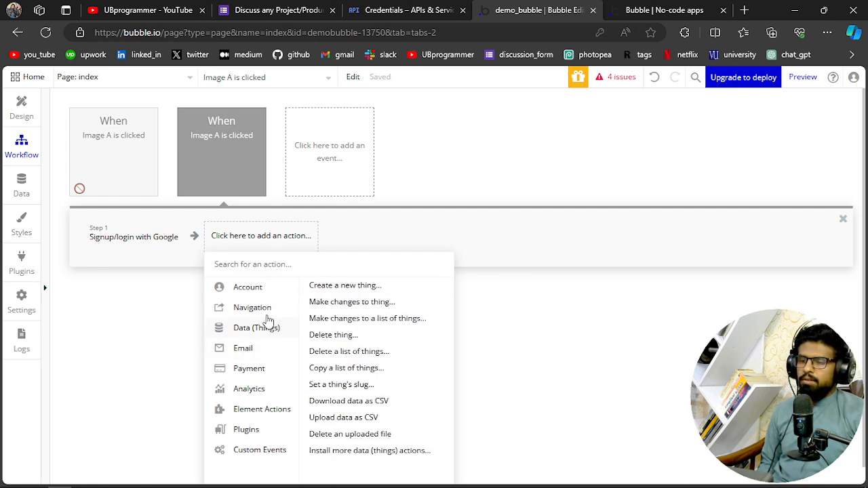
mouse_move(255, 286)
mouse_move(251, 310)
click(255, 234)
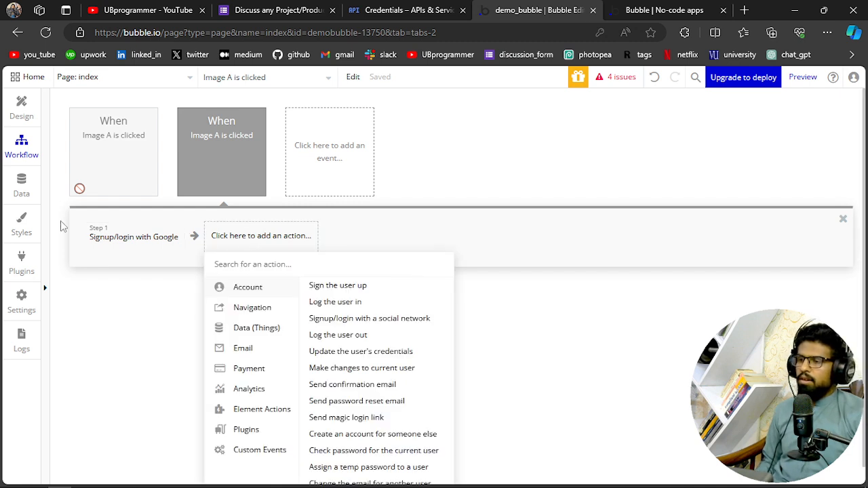
click(20, 263)
click(118, 165)
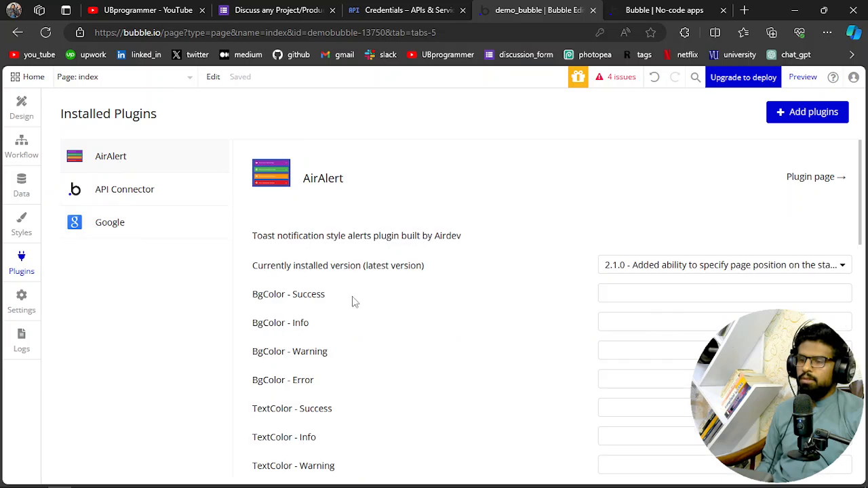
scroll(350, 296, down, 8)
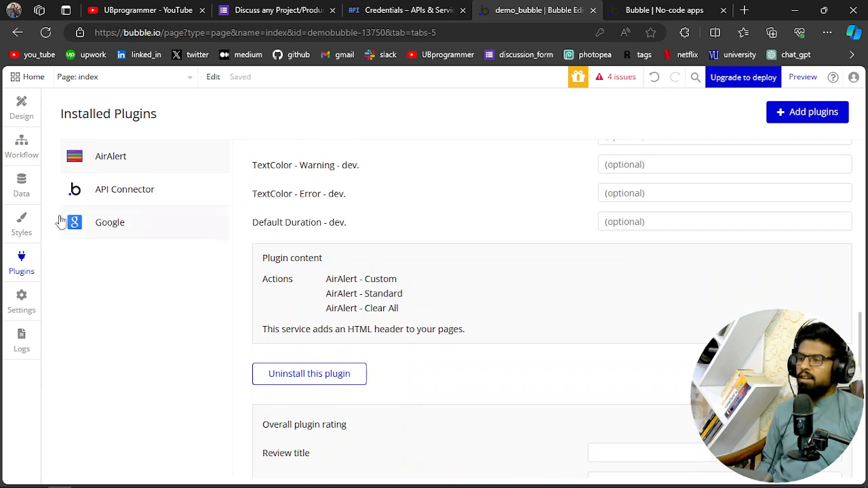
Add an "AirAlert - Custom" action after the Google login step in the Image A click workflow
click(16, 152)
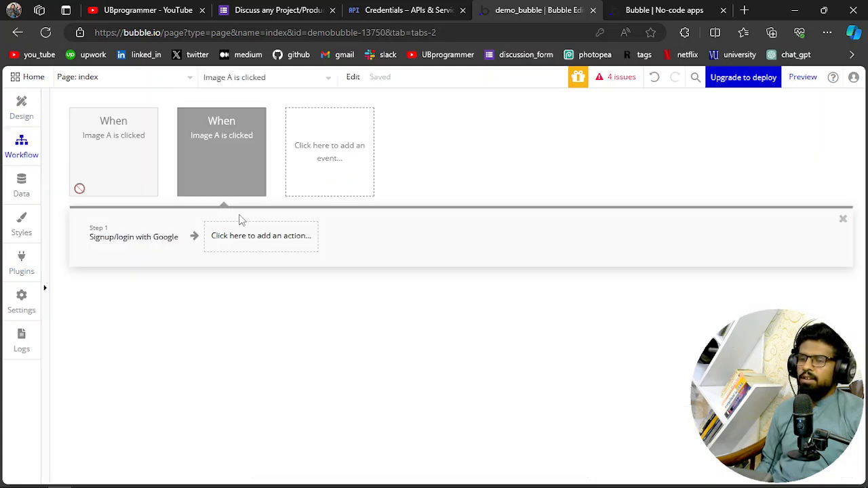
click(255, 246)
text(a)
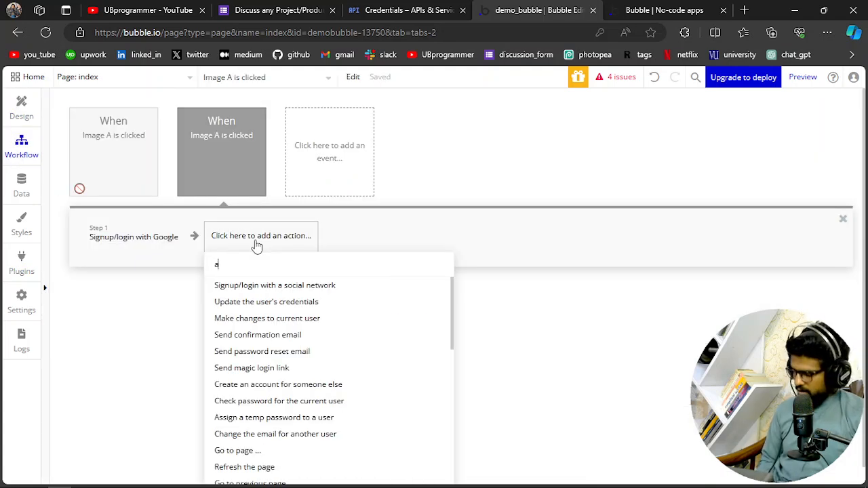
text(ir)
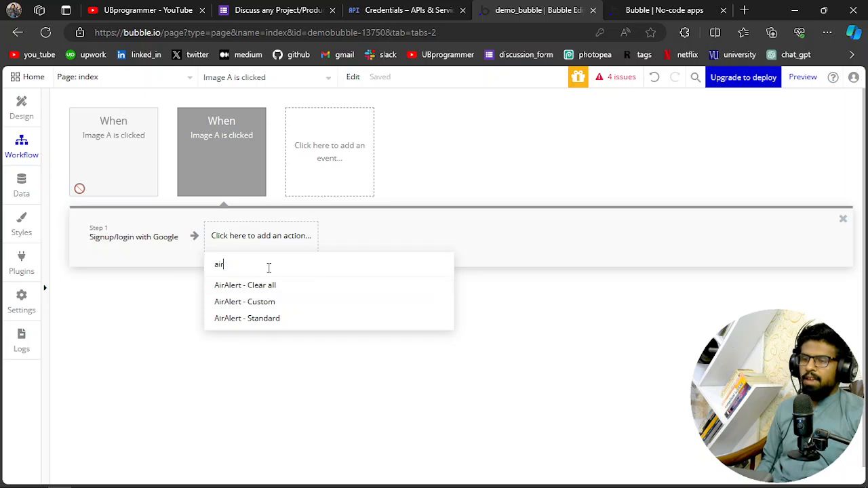
click(255, 303)
Set the custom alert's heading to "Okay Its DONE" and its message to "Congrats! you are now a member"
click(733, 198)
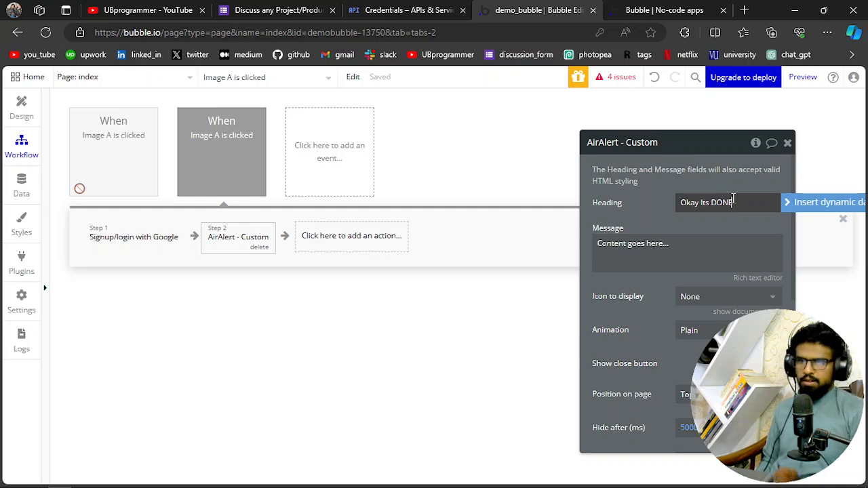
click(680, 246)
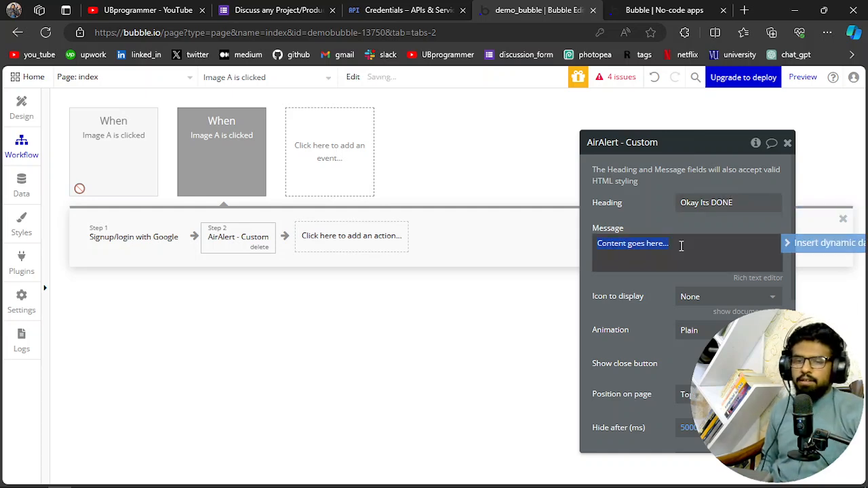
text(c)
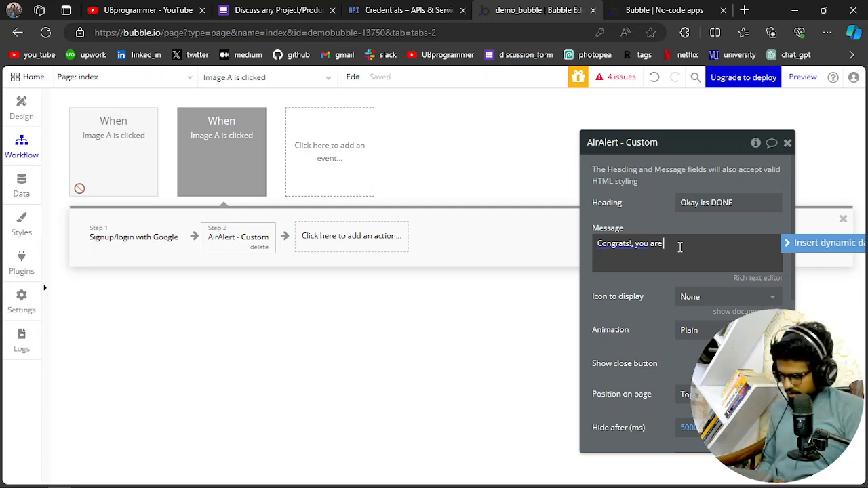
text(ember)
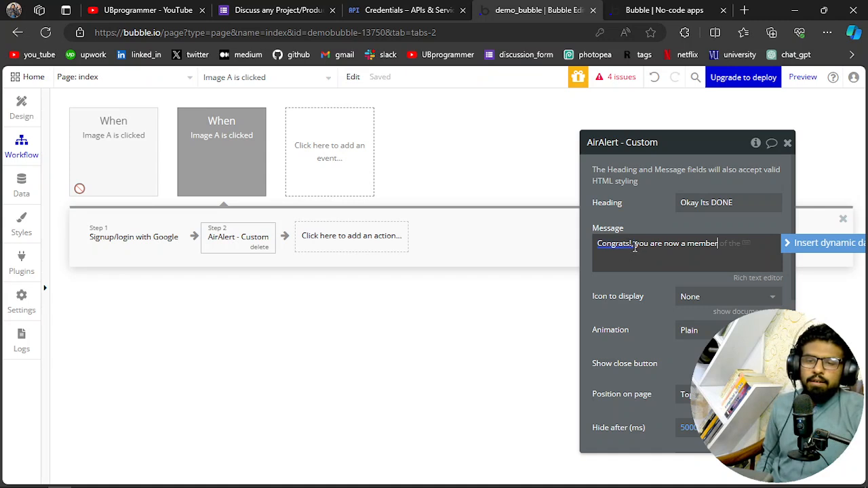
click(516, 285)
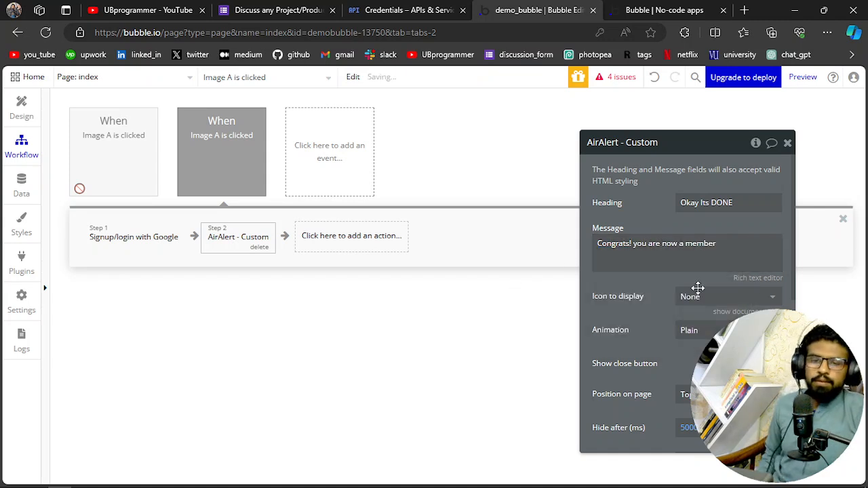
click(787, 143)
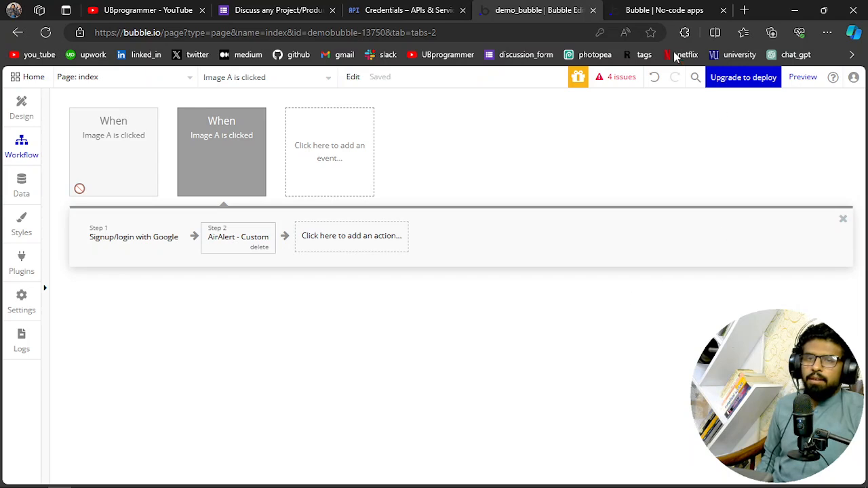
Replace the old preview with a fresh one, sign in with a Google account, and check the alert's text
click(723, 10)
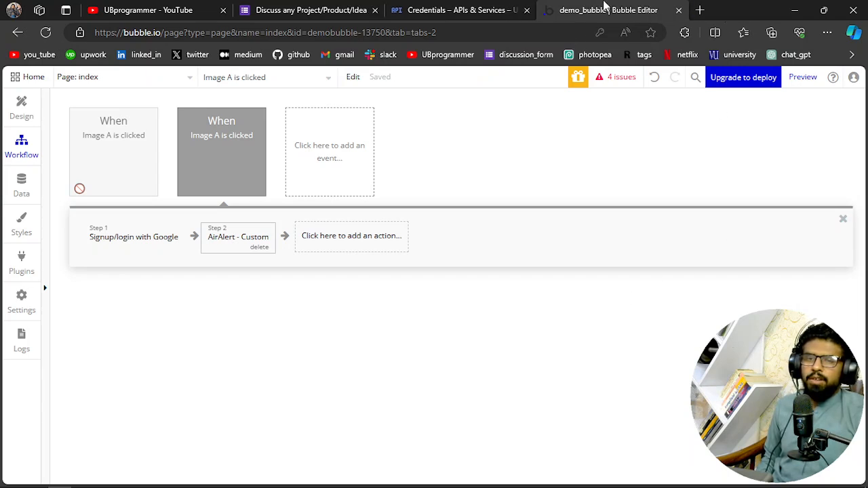
click(801, 78)
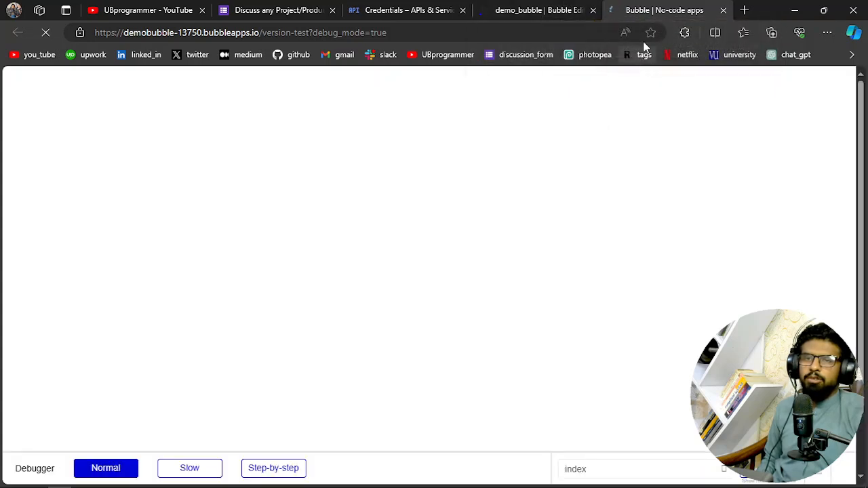
click(287, 185)
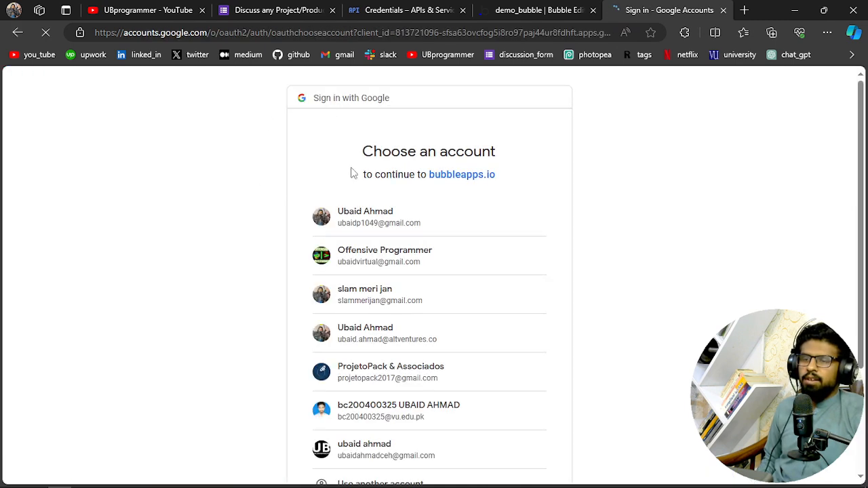
click(371, 454)
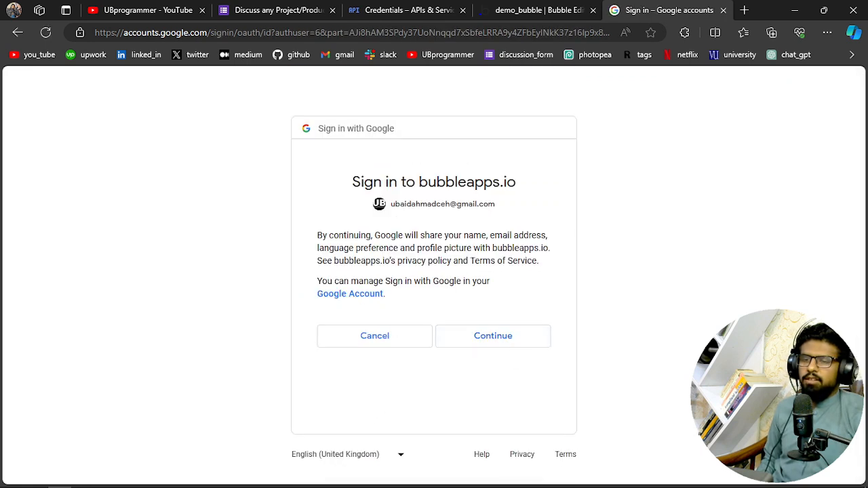
click(532, 332)
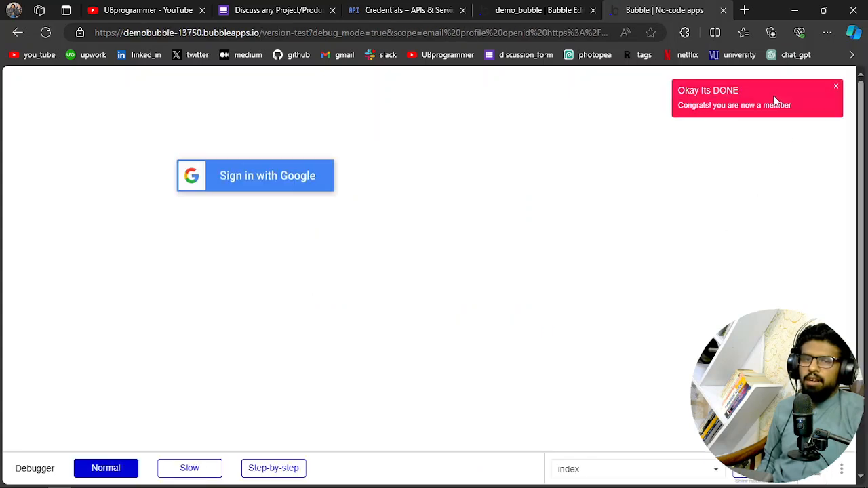
drag(738, 95, 678, 92)
click(815, 111)
Open the app data for All Users in the editor, reload it, and check the newest entry's email
click(528, 9)
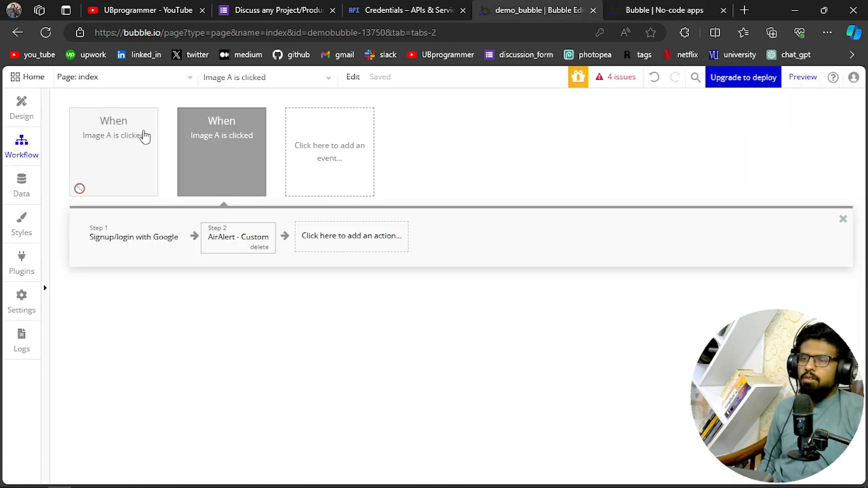
click(22, 196)
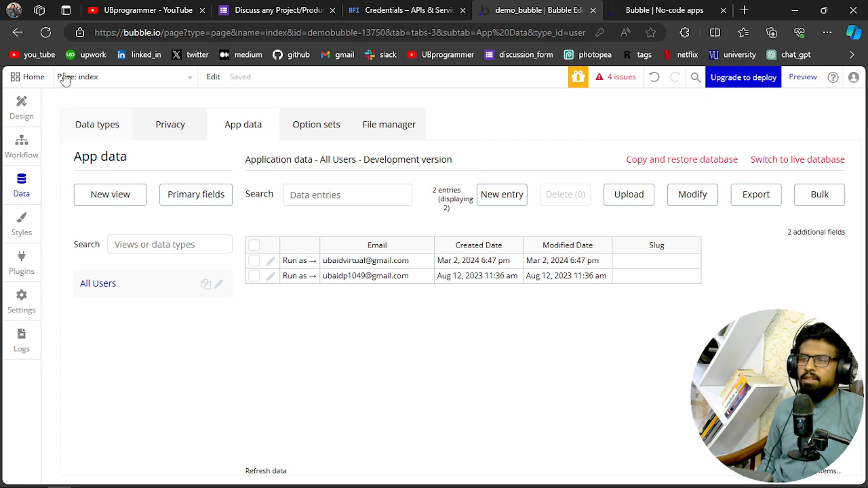
click(40, 34)
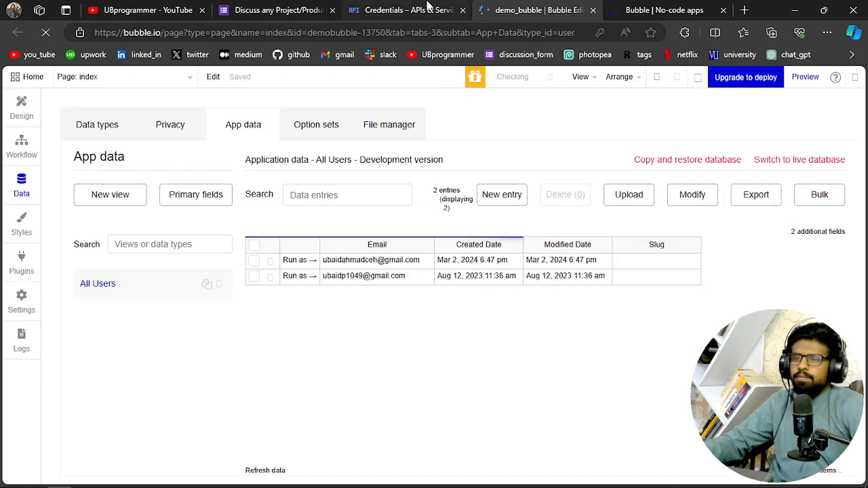
click(390, 264)
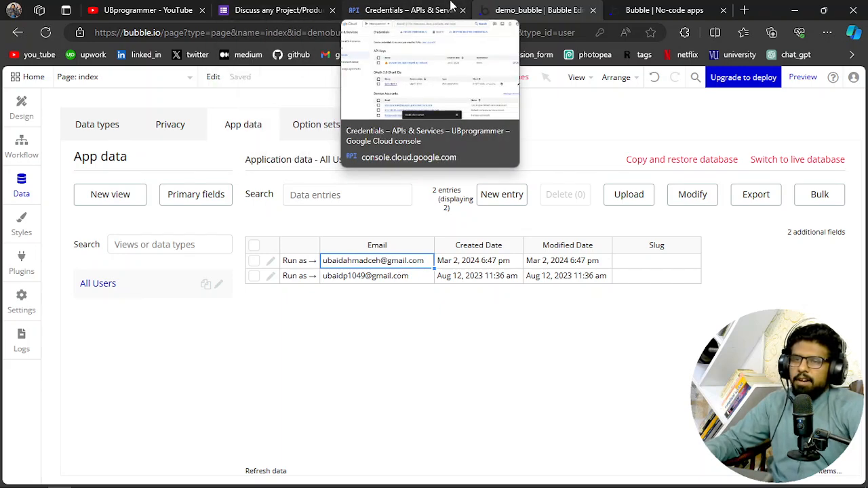
Open the "Discuss any Project/Product/Idea" form and examine its WhatsApp and email contact details
click(263, 8)
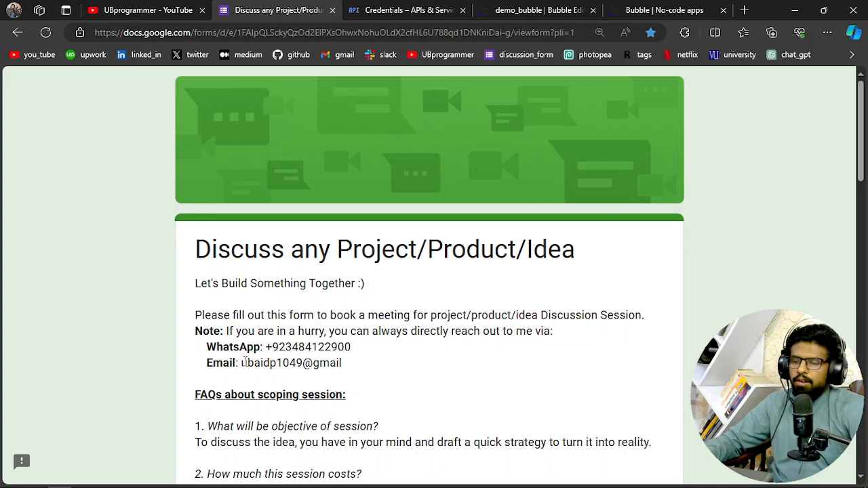
drag(206, 348, 329, 349)
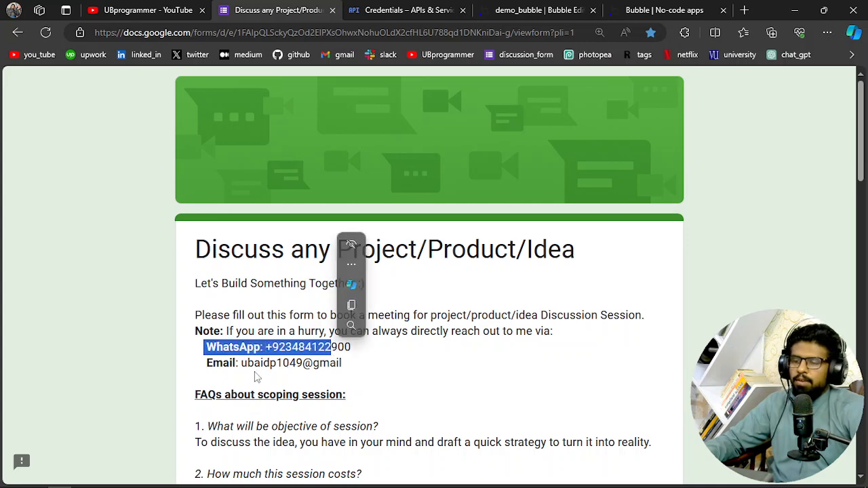
click(248, 367)
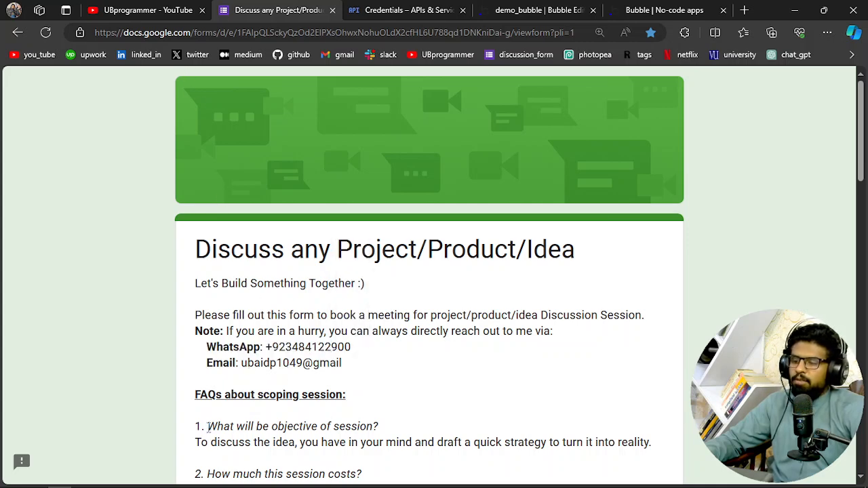
mouse_move(165, 469)
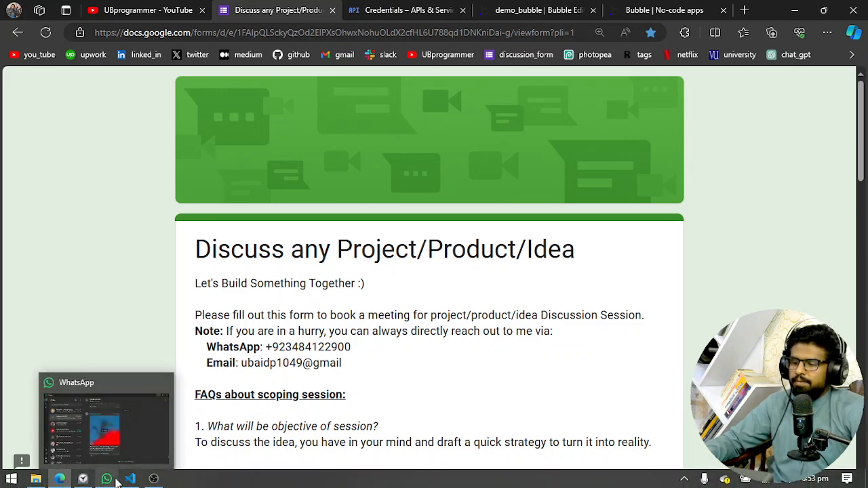